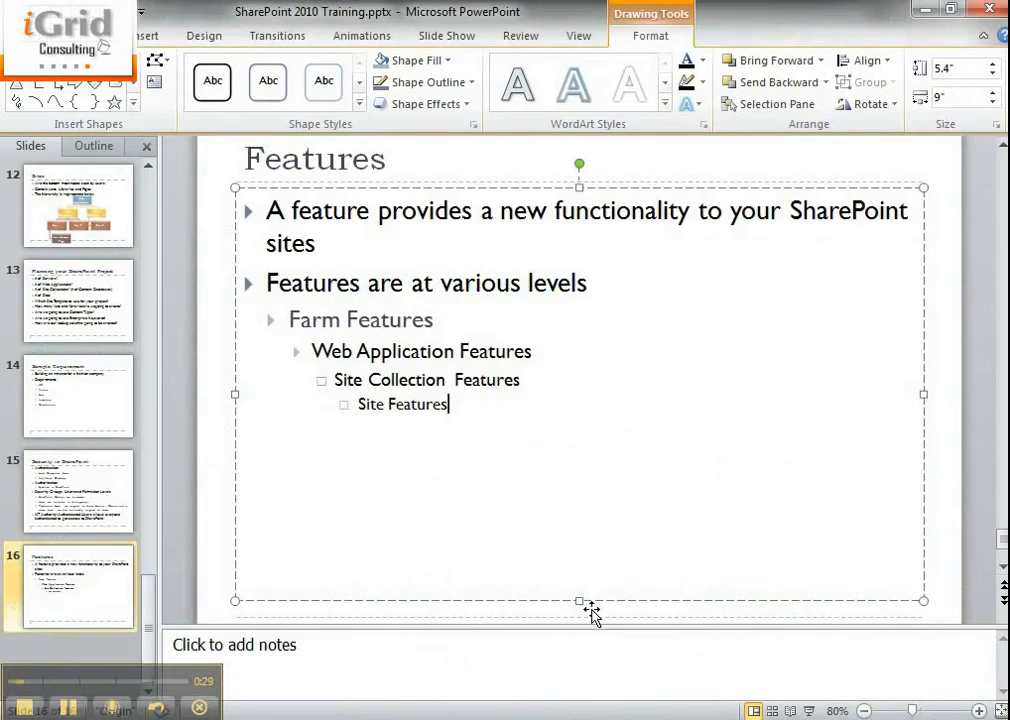
Add a new slide after the Features slide and title it "Lists and Libraries"
{"action": "left_click", "coordinate": [86, 591]}
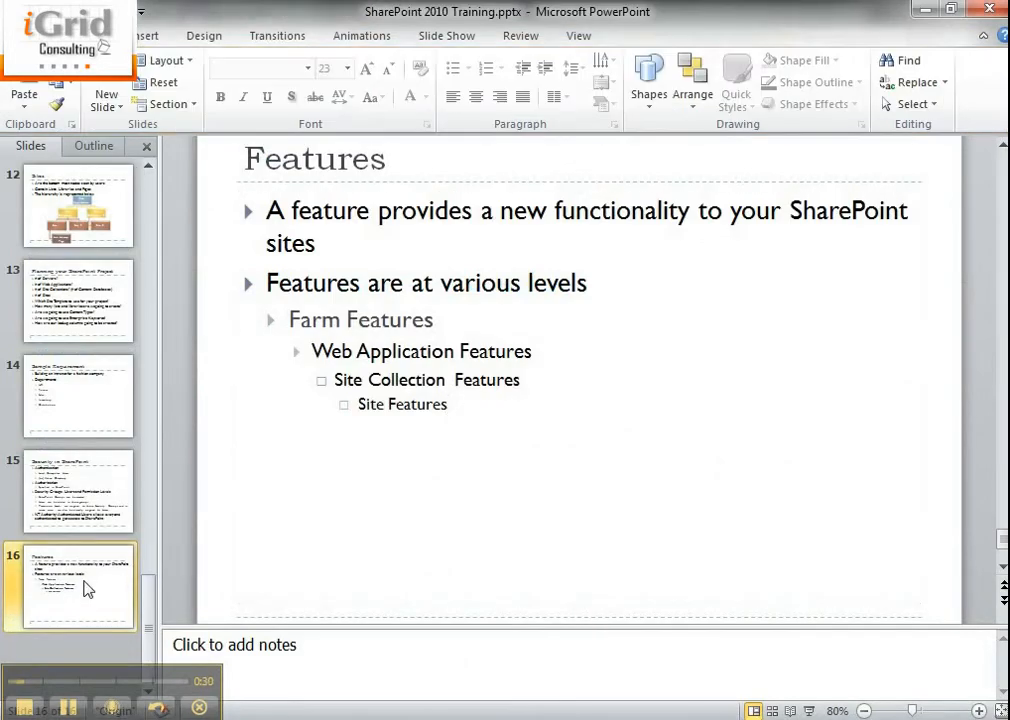
{"action": "key", "text": "Return"}
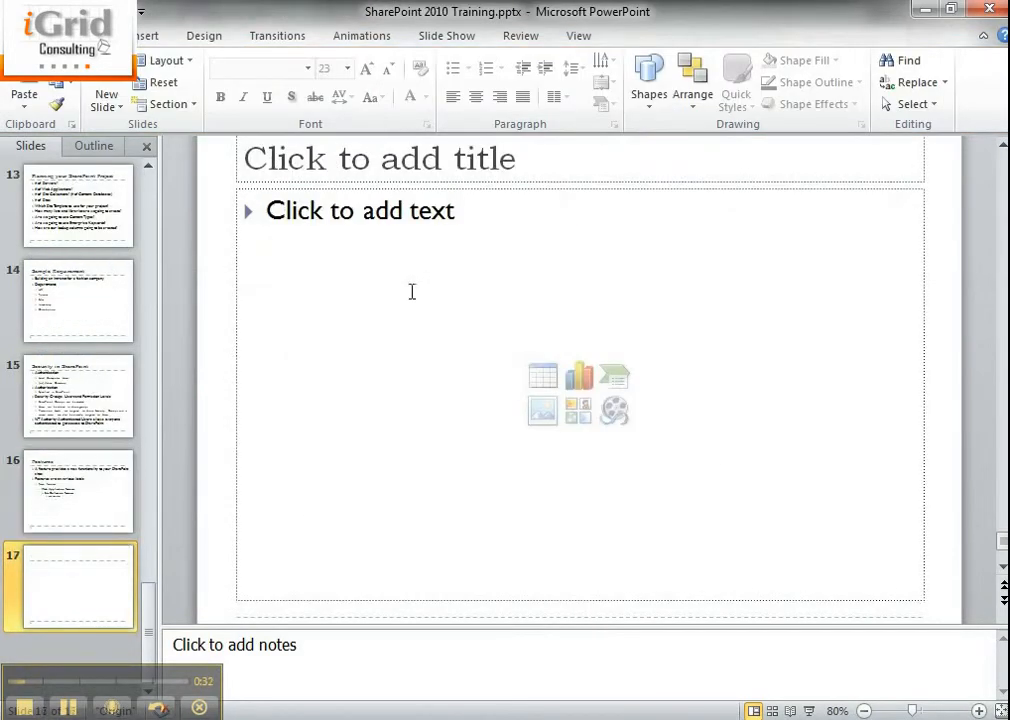
{"action": "left_click", "coordinate": [408, 174]}
{"action": "type", "text": "Lists "}
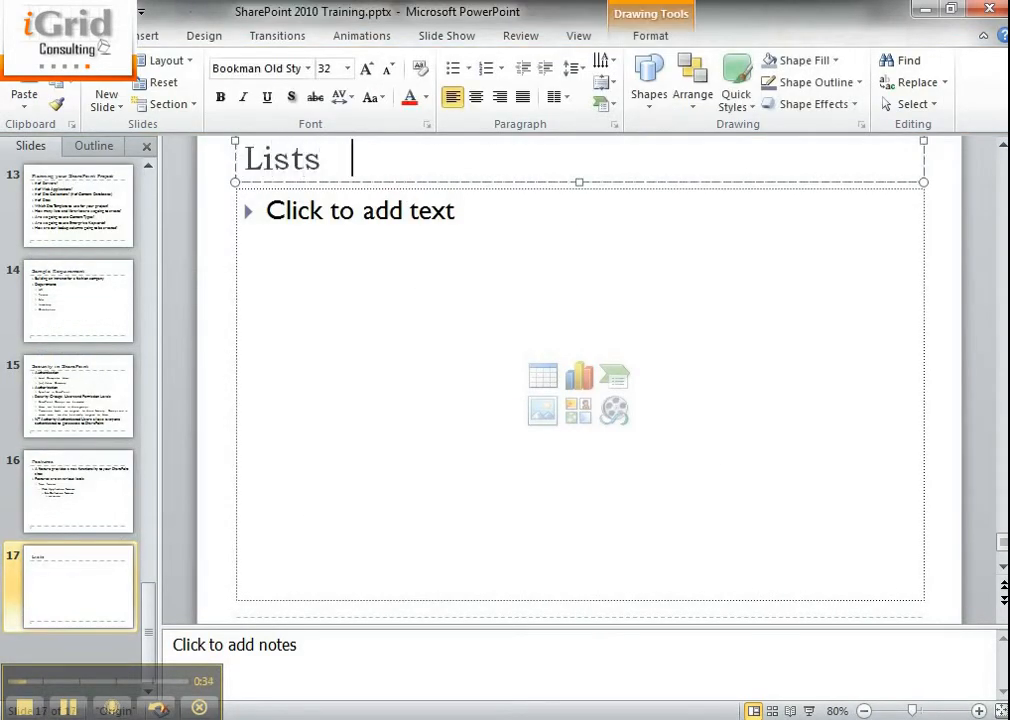
{"action": "type", "text": "and Libraries"}
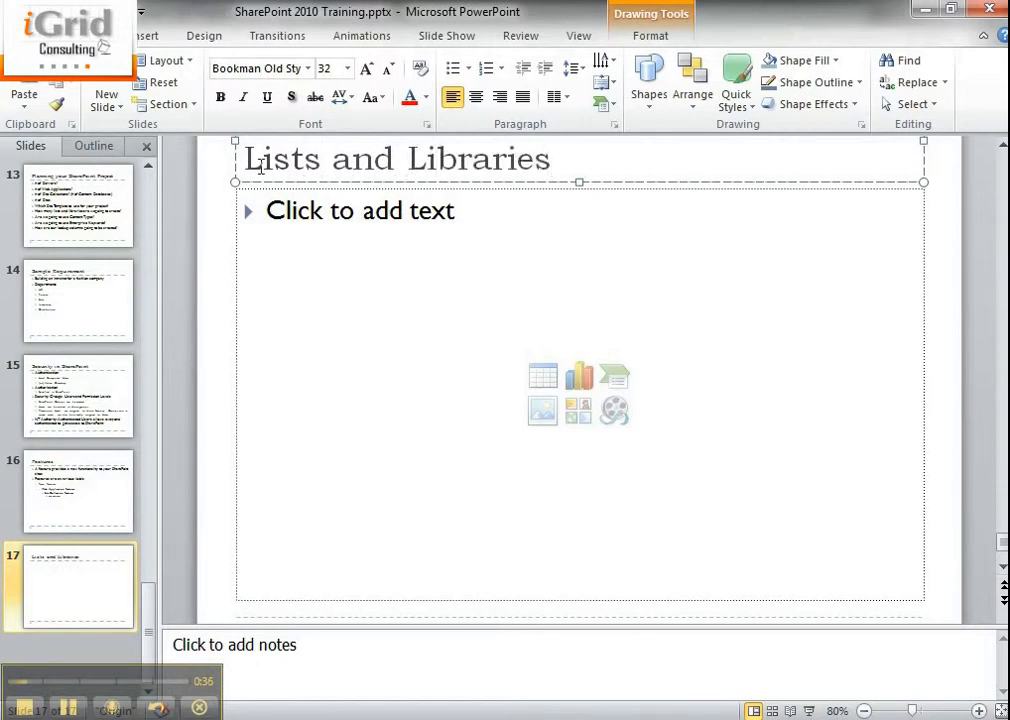
Enter the bullet "Lists" in the slide body with the indented sub-bullet "Collection of records"
{"action": "left_click", "coordinate": [365, 285]}
{"action": "type", "text": "Lists"}
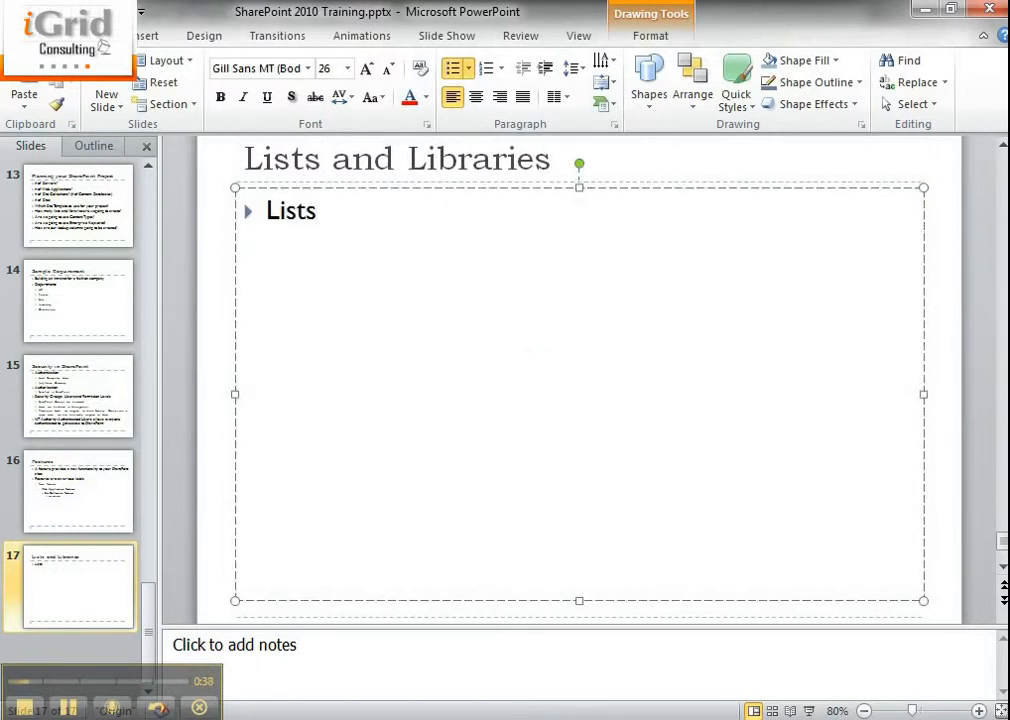
{"action": "key", "text": "Return"}
{"action": "key", "text": "Tab"}
{"action": "type", "text": "Colle"}
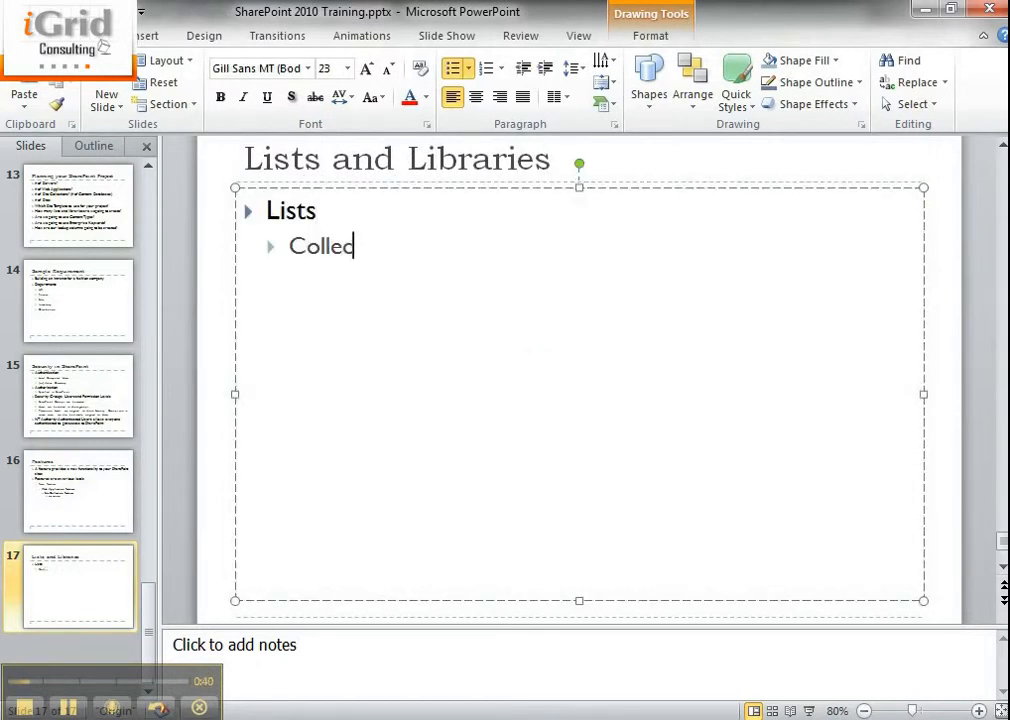
{"action": "type", "text": "ction of records"}
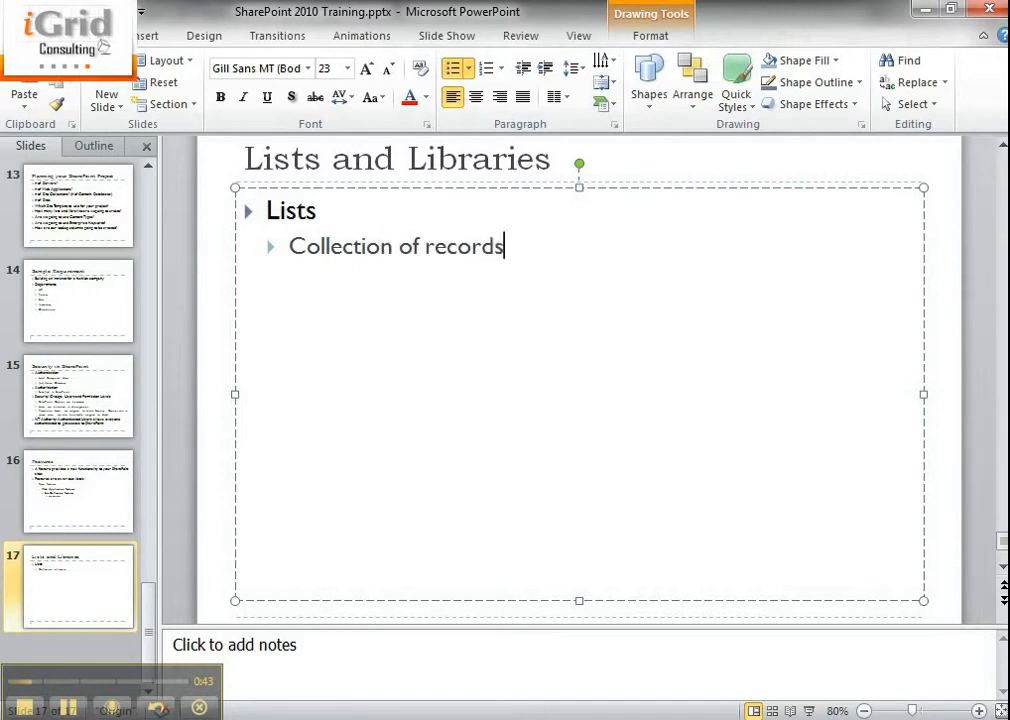
Add a top-level bullet "Library" below the records sub-bullet and shorten the first bullet to "List"
{"action": "key", "text": "Return"}
{"action": "key", "text": "shift+Tab"}
{"action": "type", "text": "Library"}
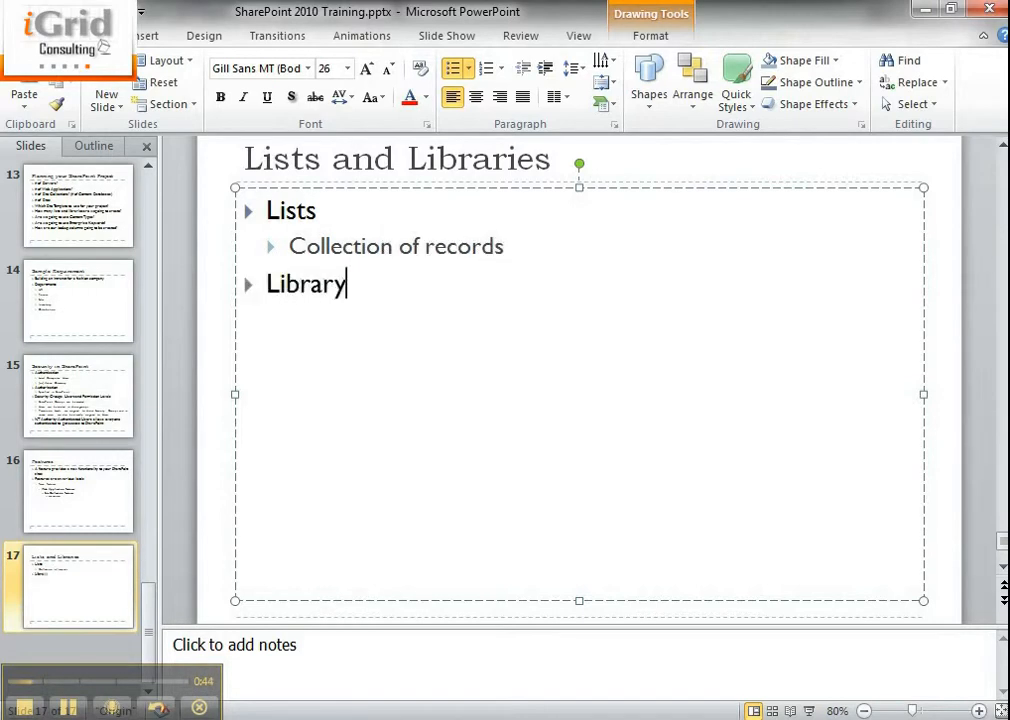
{"action": "left_click", "coordinate": [318, 211]}
{"action": "key", "text": "BackSpace"}
Add the indented sub-bullet "Collection of files (documents)" under the Library bullet
{"action": "left_click", "coordinate": [347, 284]}
{"action": "key", "text": "Return"}
{"action": "key", "text": "Tab"}
{"action": "type", "text": "Col"}
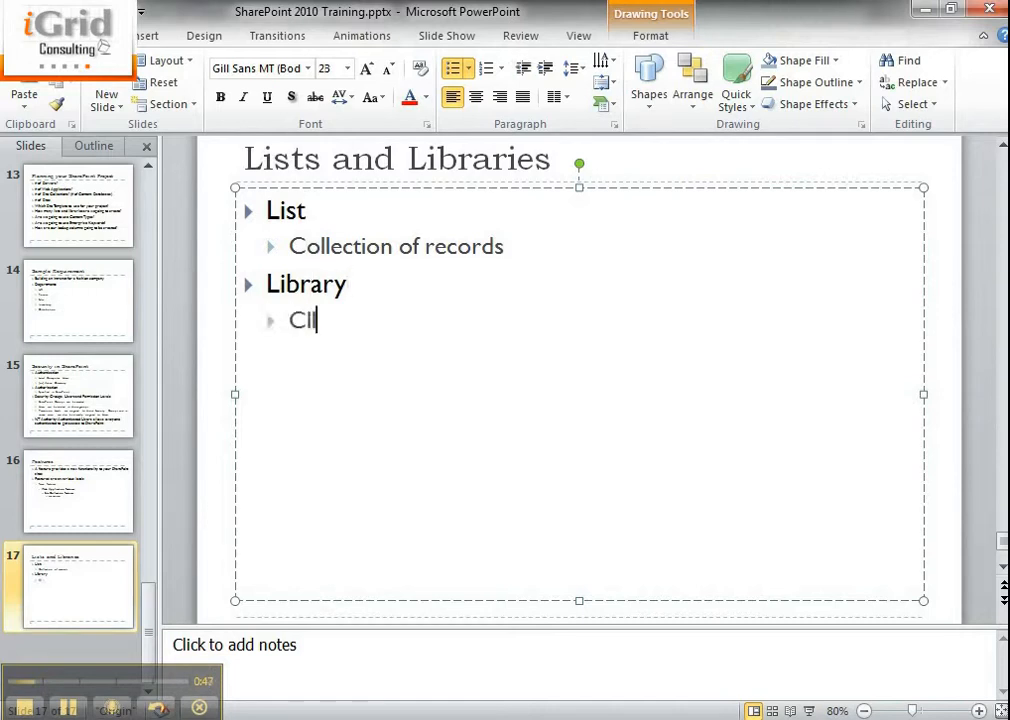
{"action": "key", "text": "BackSpace"}
{"action": "type", "text": "ollection of files"}
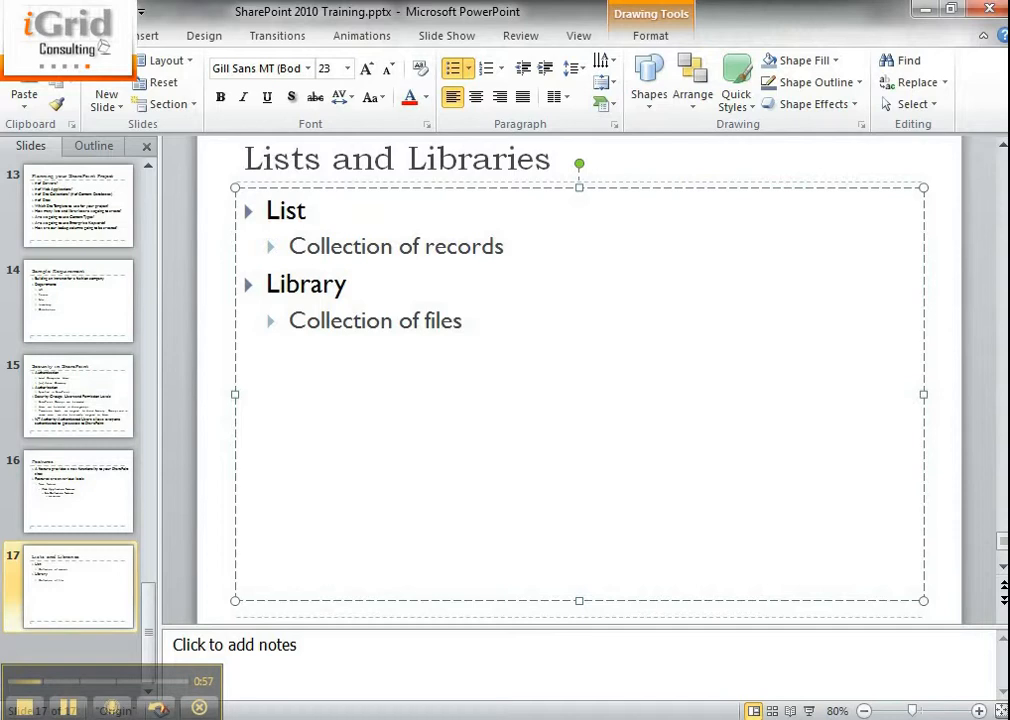
{"action": "key", "text": "ctrl+shift+Left"}
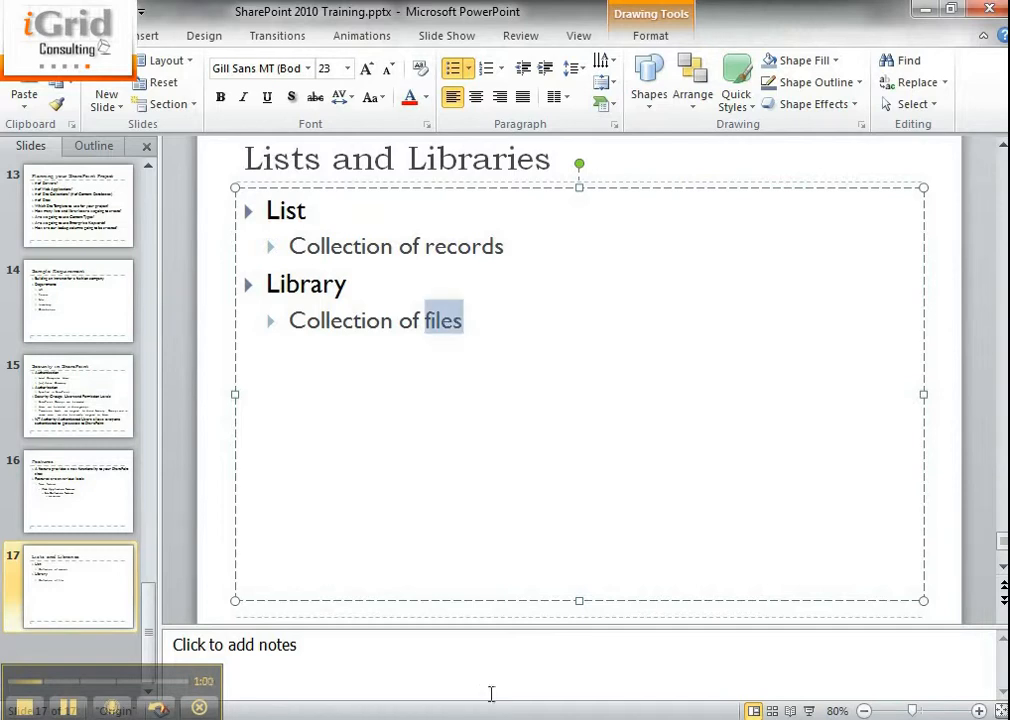
{"action": "key", "text": "Right"}
{"action": "type", "text": "(do"}
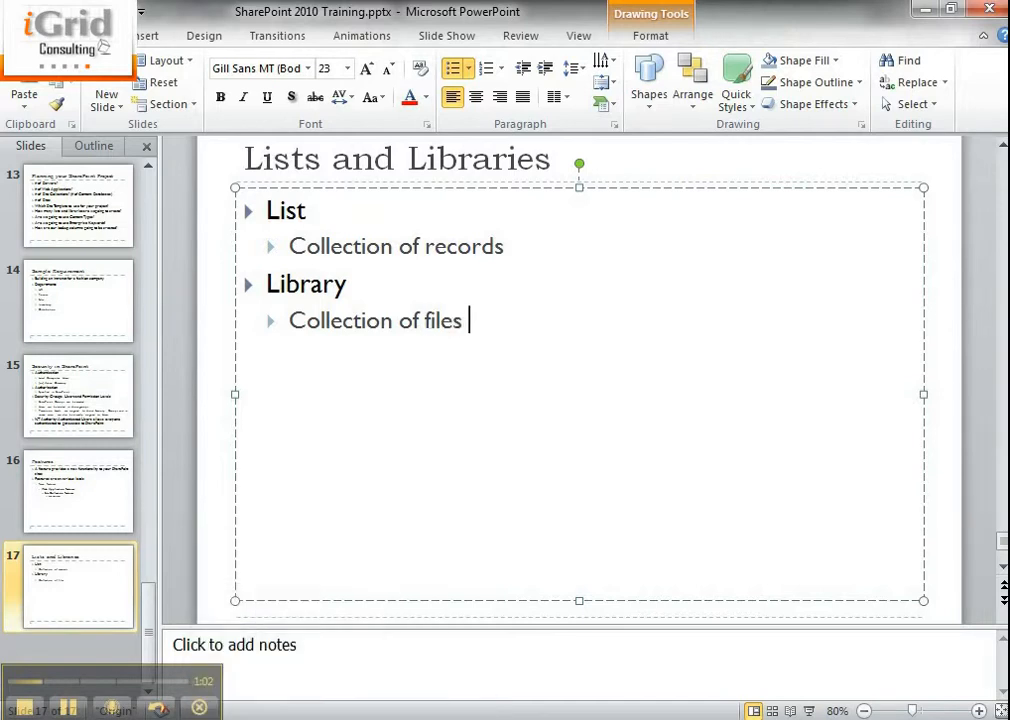
{"action": "type", "text": "cuments)"}
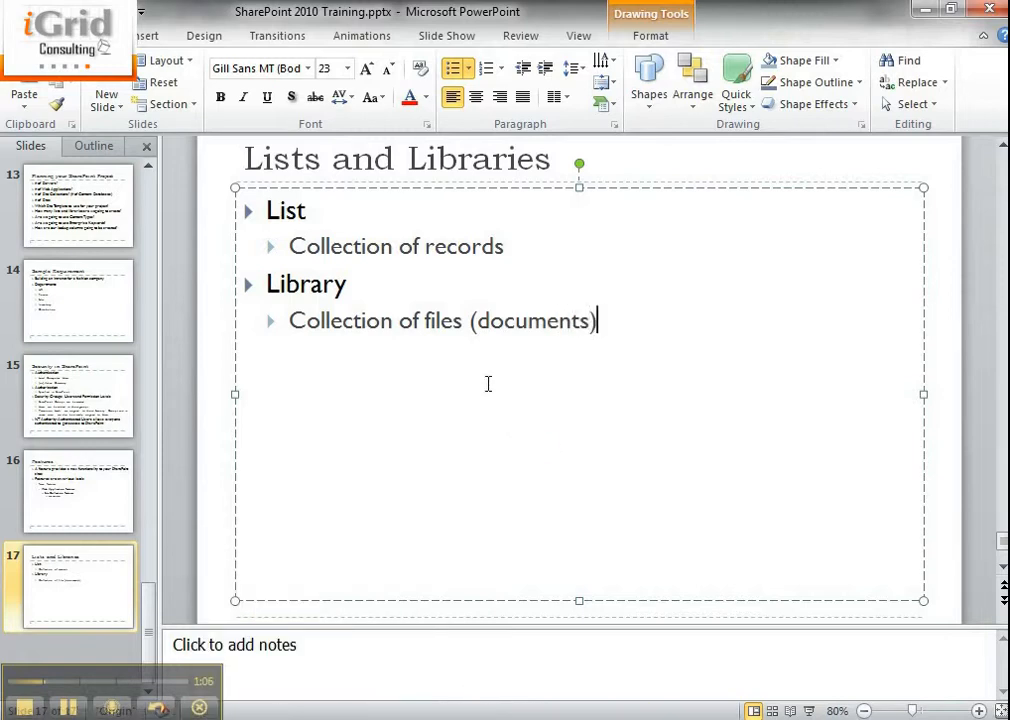
Switch to the ABC Fashion Company site in Internet Explorer and open the HR department site
{"action": "key", "text": "alt+Tab"}
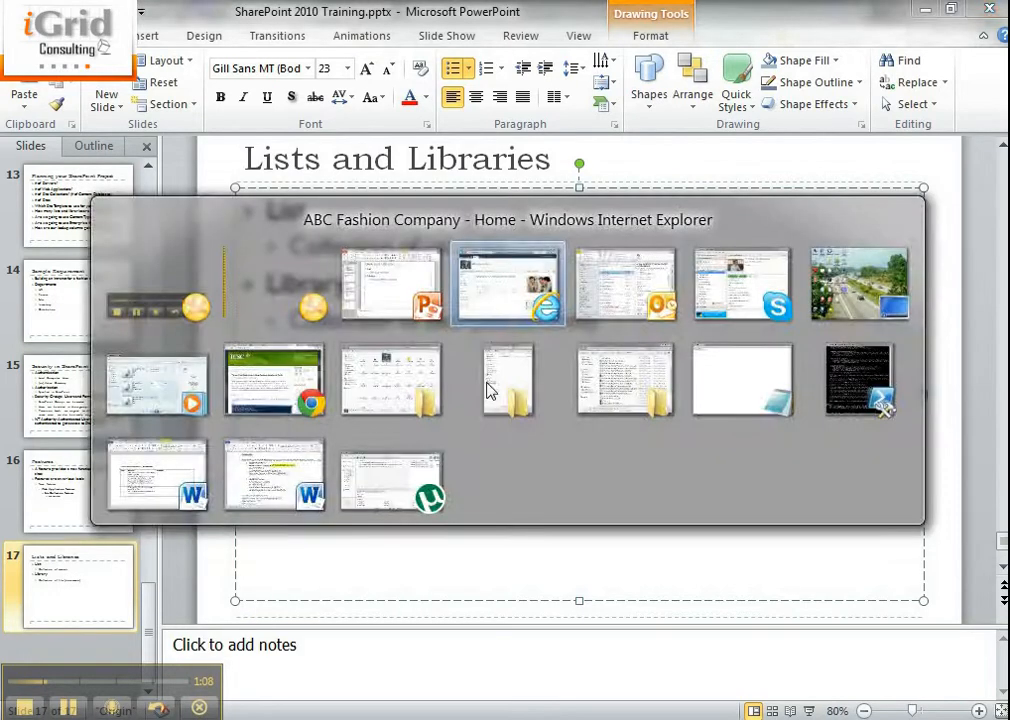
{"action": "mouse_move", "coordinate": [212, 242]}
{"action": "left_click", "coordinate": [180, 259]}
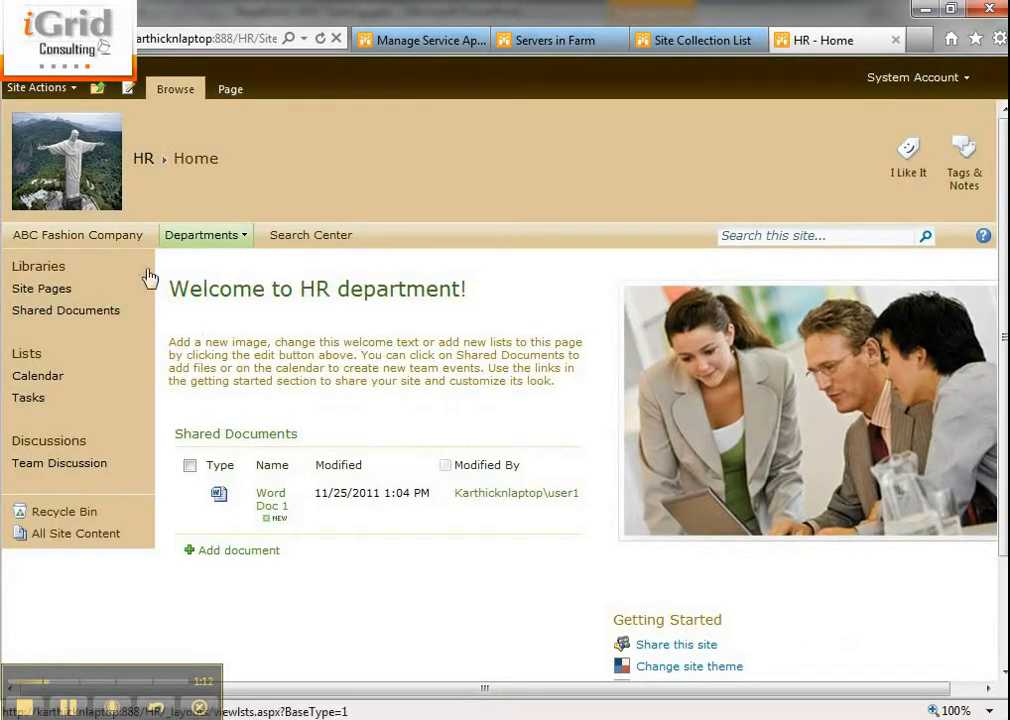
Open the HR site's full creation options and filter the installed templates to the List type
{"action": "left_click", "coordinate": [45, 88]}
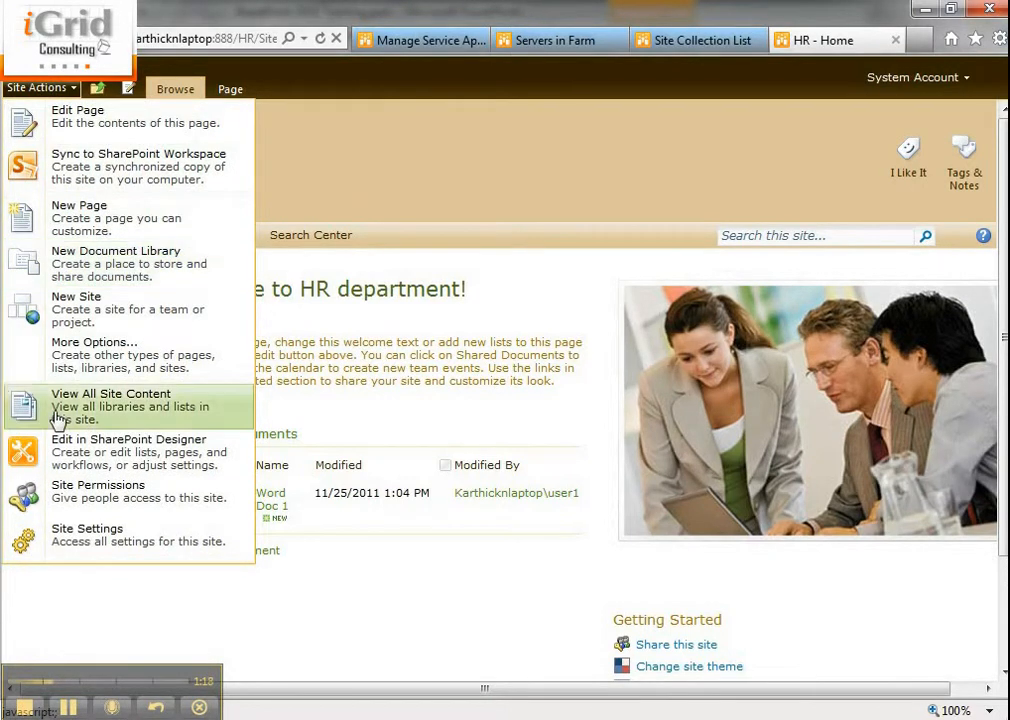
{"action": "left_click", "coordinate": [68, 707]}
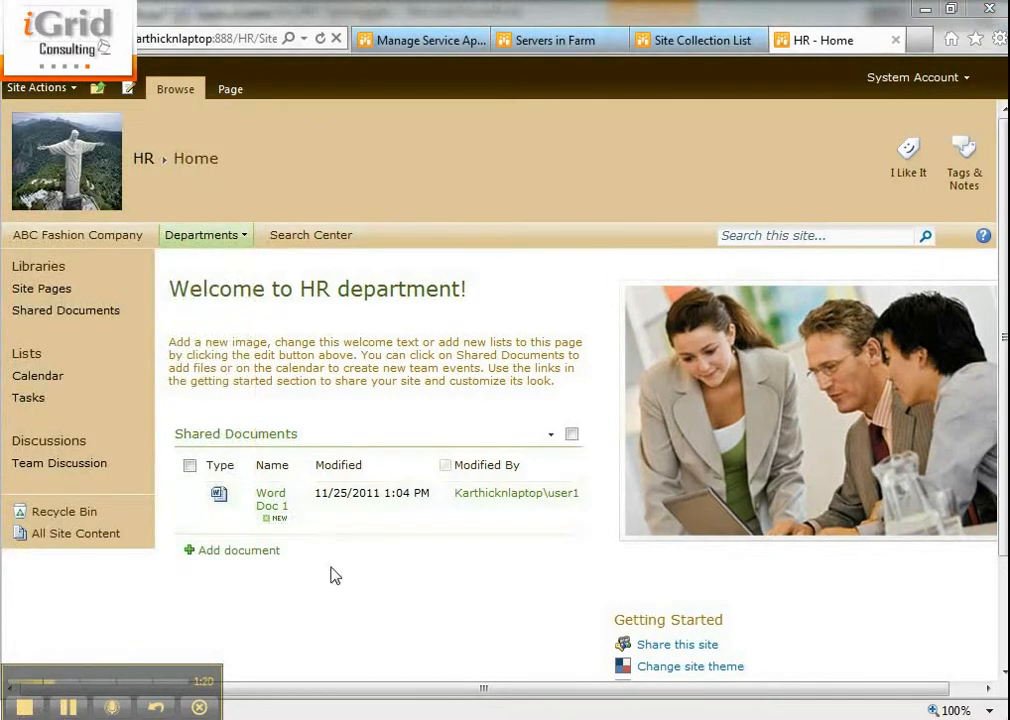
{"action": "left_click", "coordinate": [47, 90]}
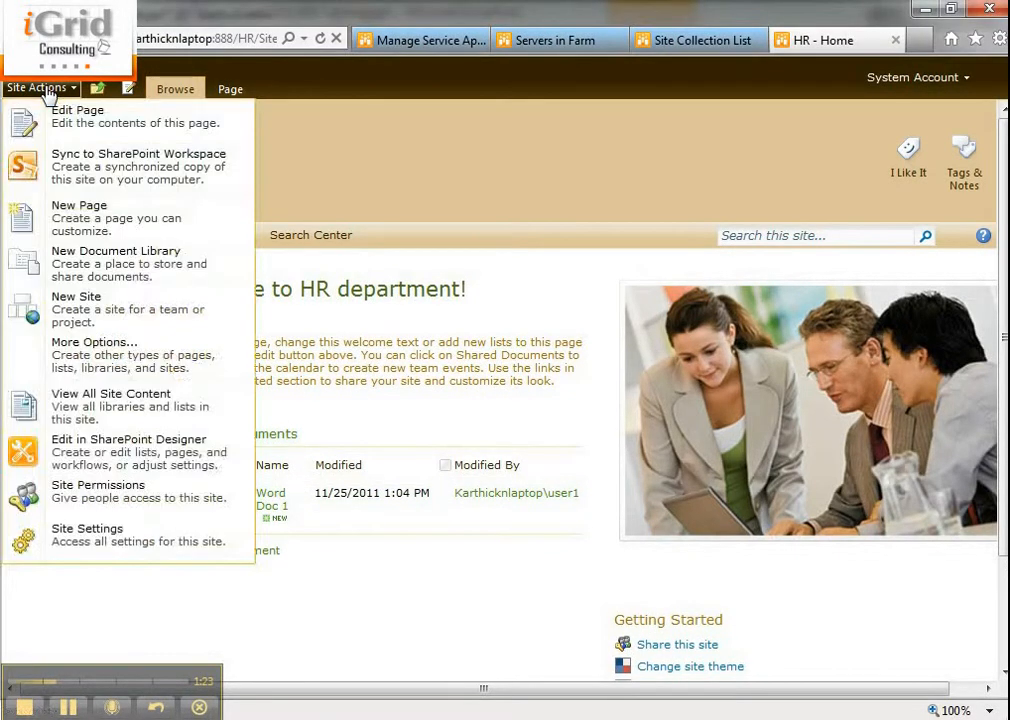
{"action": "left_click", "coordinate": [100, 364]}
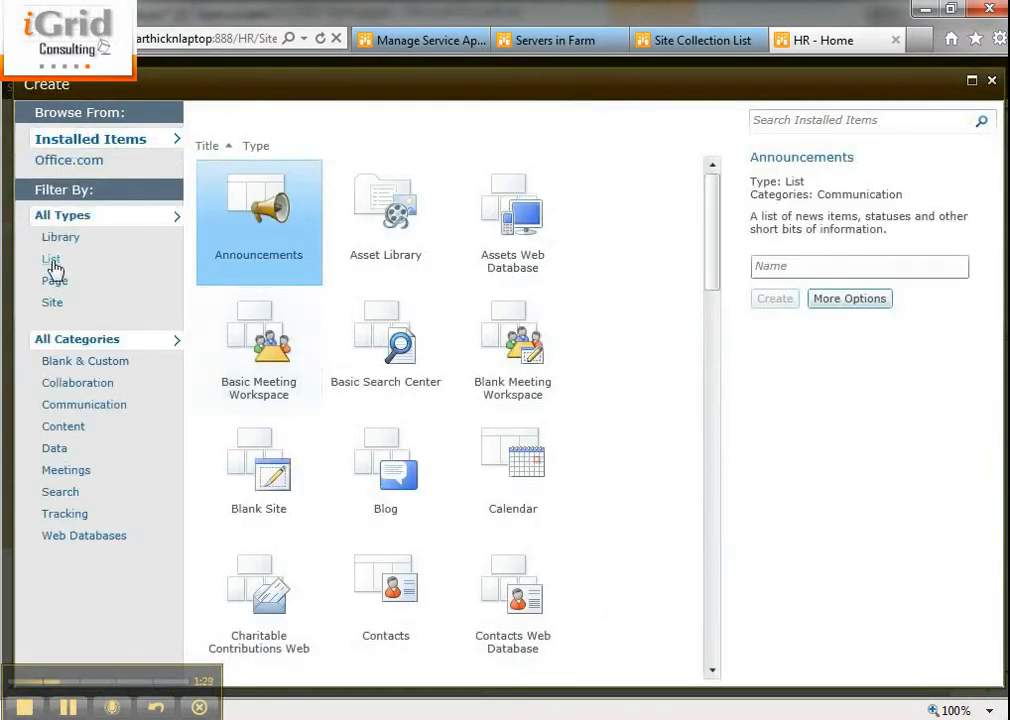
{"action": "left_click", "coordinate": [52, 260]}
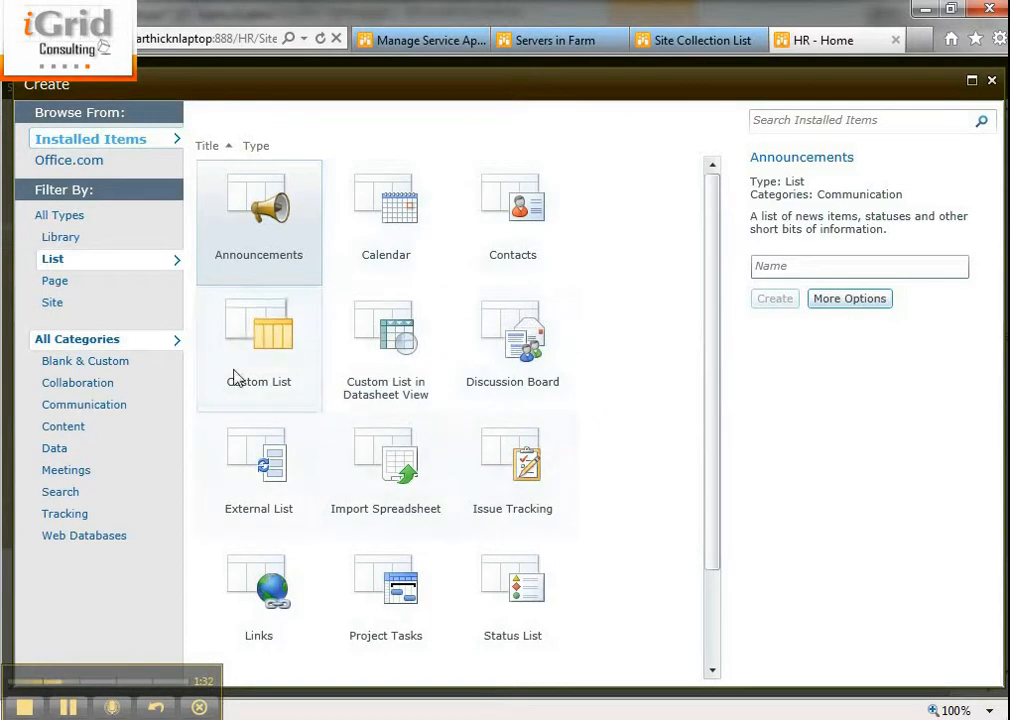
{"action": "left_click_drag", "start_coordinate": [707, 391], "coordinate": [699, 354]}
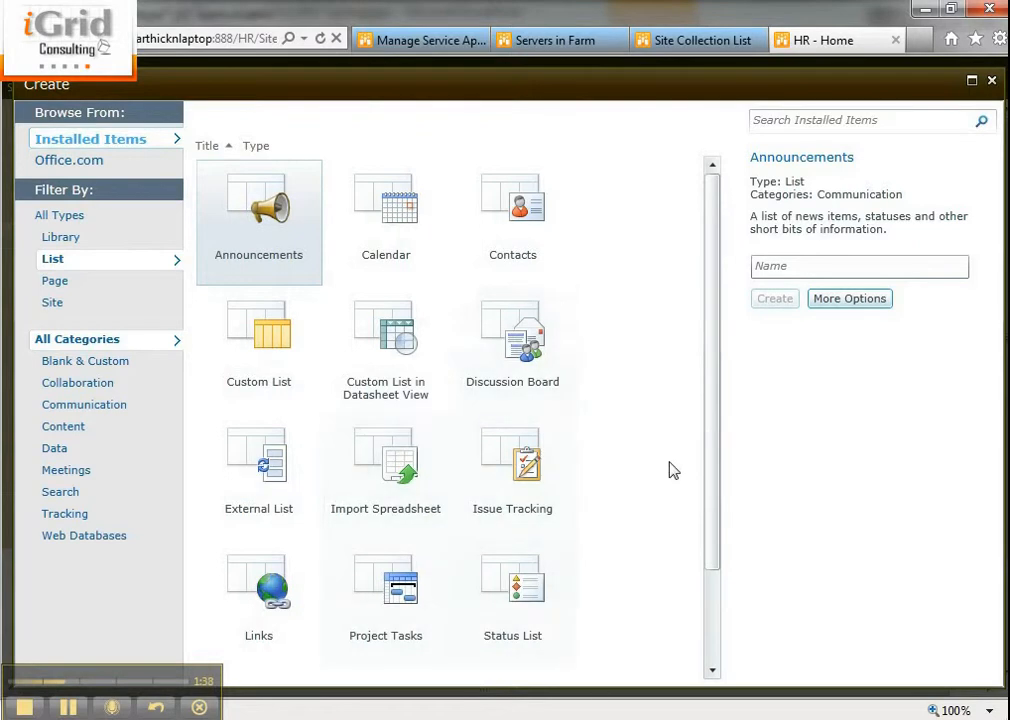
Create a Custom List named "Countries Master", keeping it displayed on the Quick Launch
{"action": "left_click", "coordinate": [282, 381]}
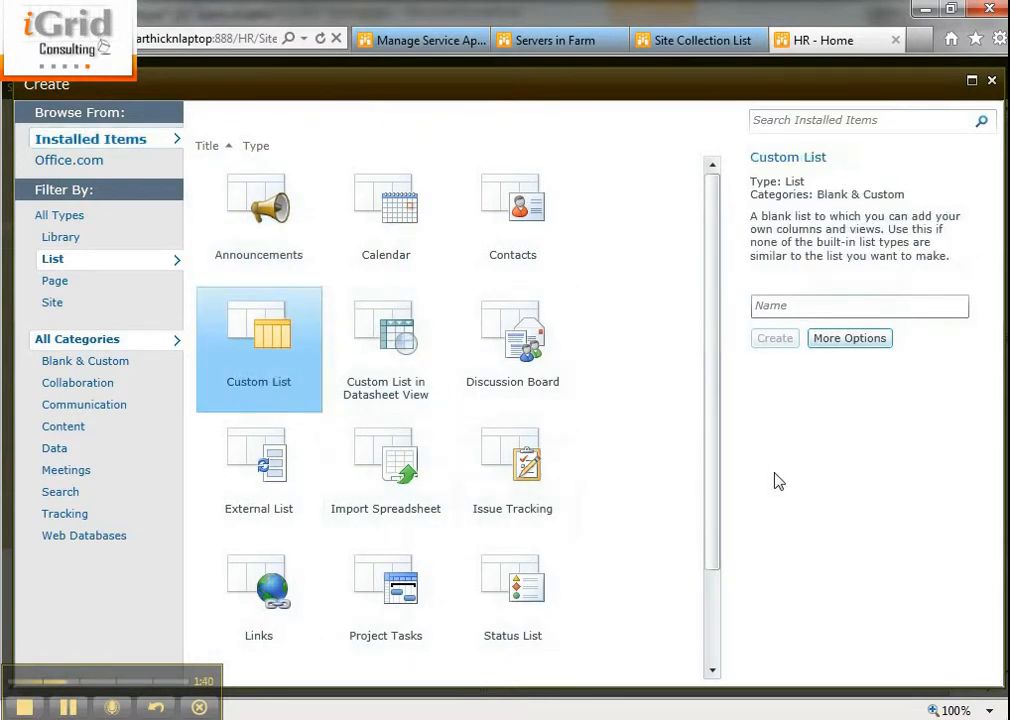
{"action": "left_click", "coordinate": [802, 307]}
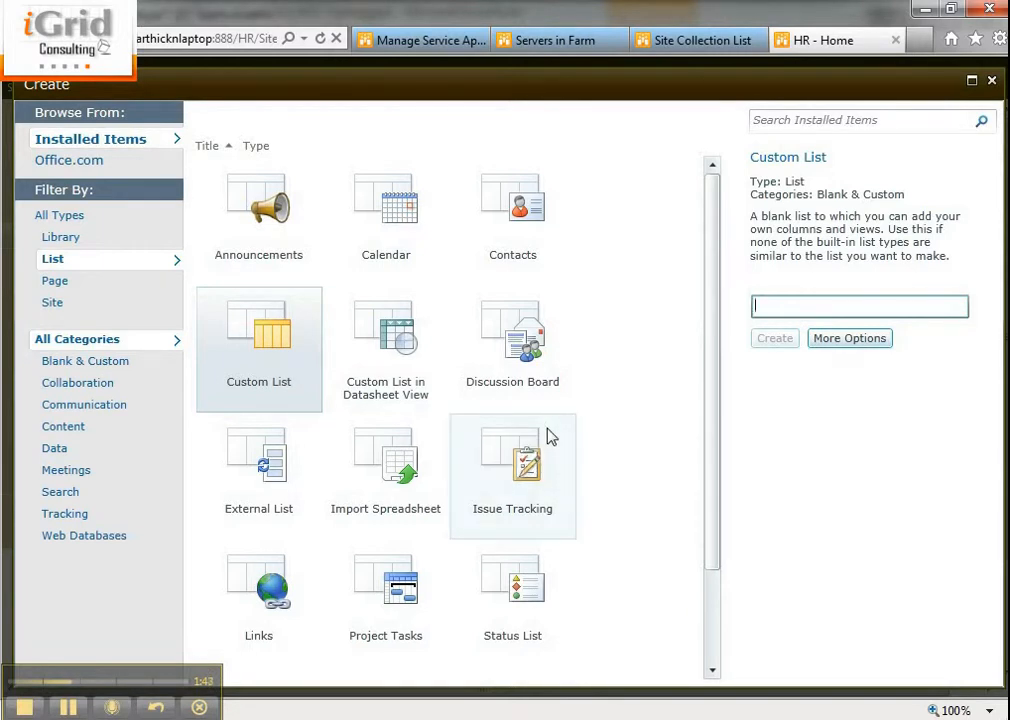
{"action": "type", "text": "Countrie"}
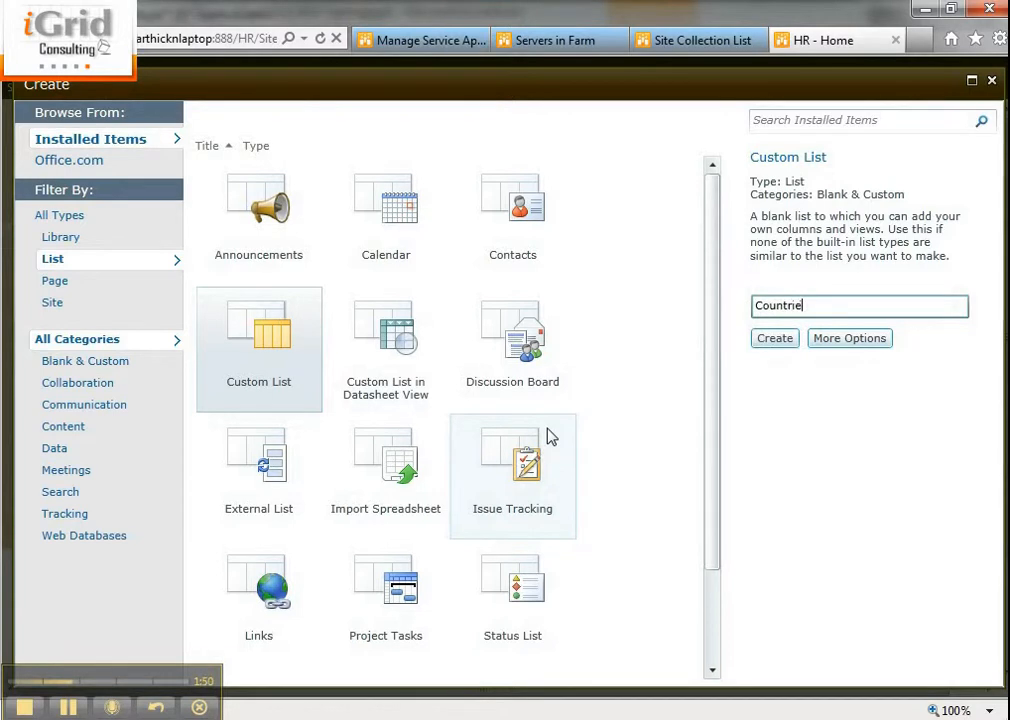
{"action": "type", "text": "s Master"}
{"action": "left_click", "coordinate": [843, 340]}
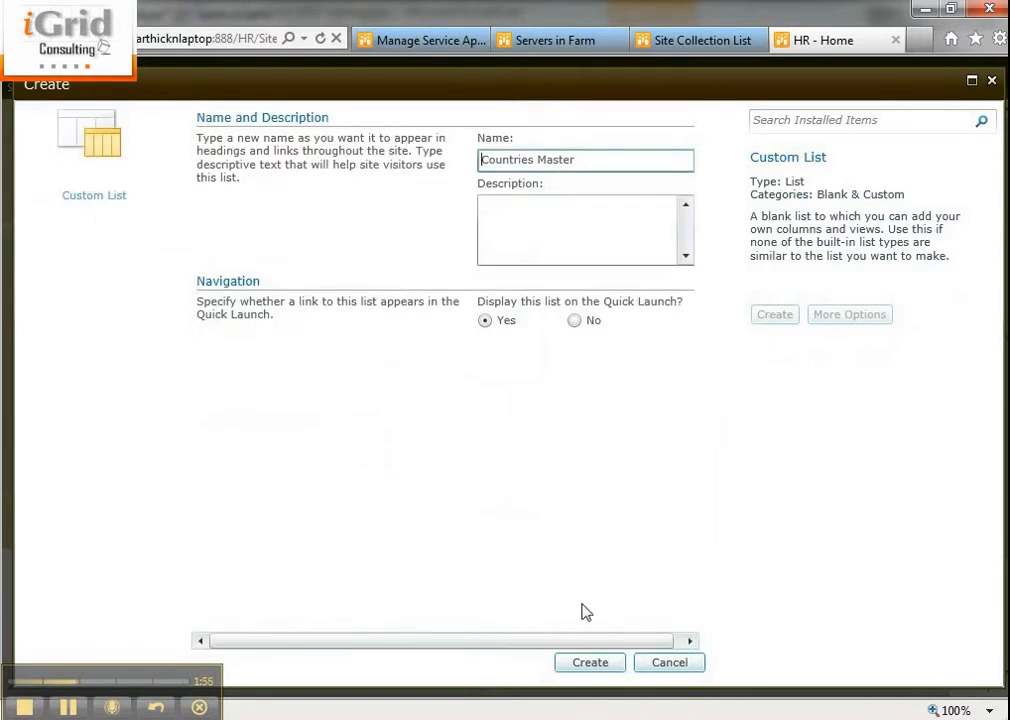
{"action": "left_click", "coordinate": [591, 663]}
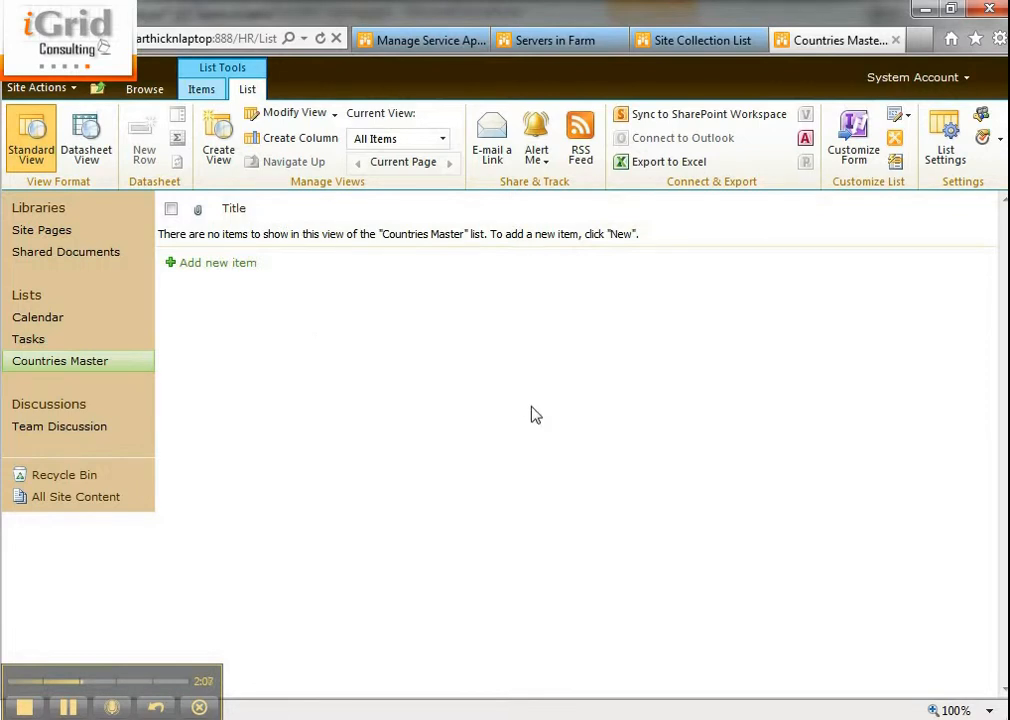
Add a "Capital" column of type Single line of text to the Countries Master list, without requiring it to contain information
{"action": "left_click", "coordinate": [296, 139]}
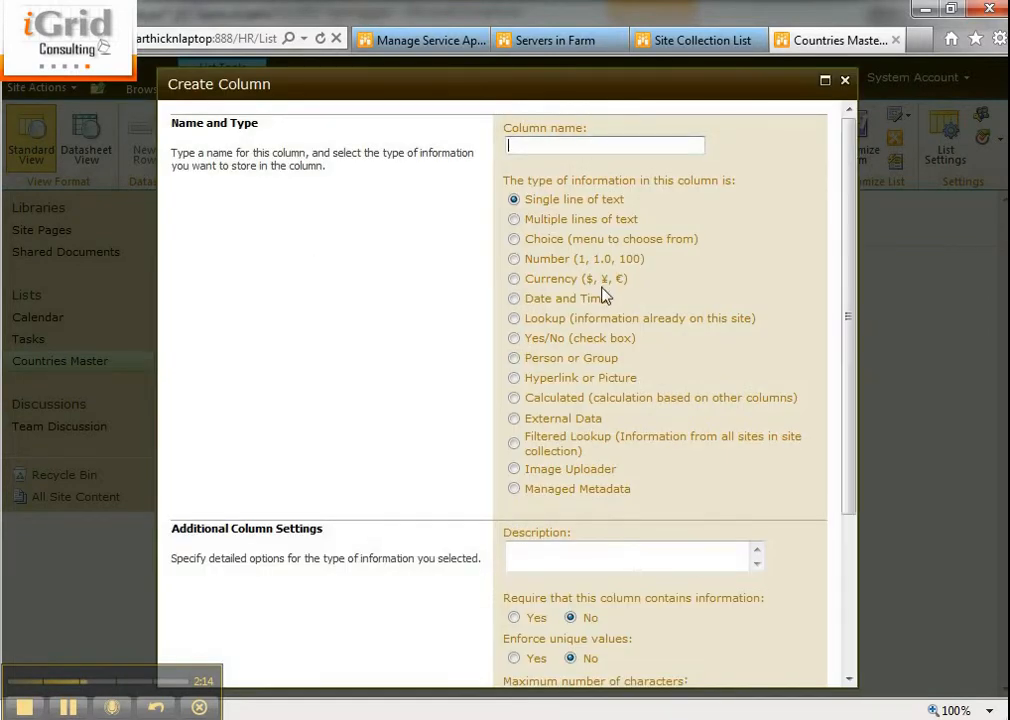
{"action": "type", "text": "Capital"}
{"action": "scroll", "coordinate": [703, 356], "scroll_direction": "down", "scroll_amount": 3}
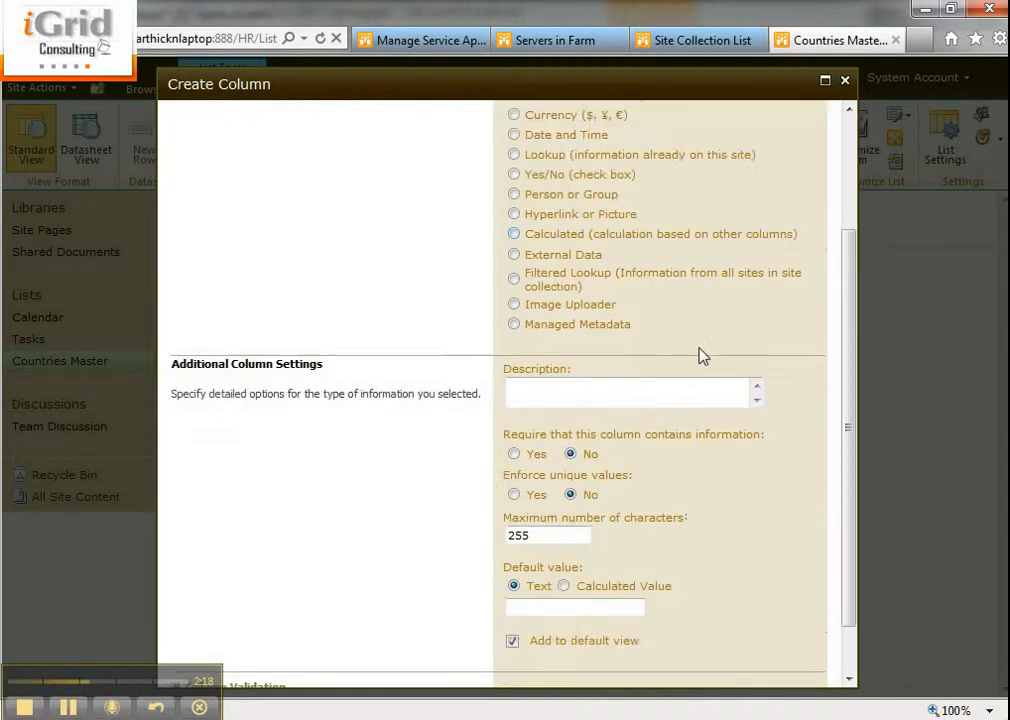
{"action": "scroll", "coordinate": [703, 356], "scroll_direction": "down", "scroll_amount": 1}
{"action": "scroll", "coordinate": [560, 450], "scroll_direction": "up", "scroll_amount": 5}
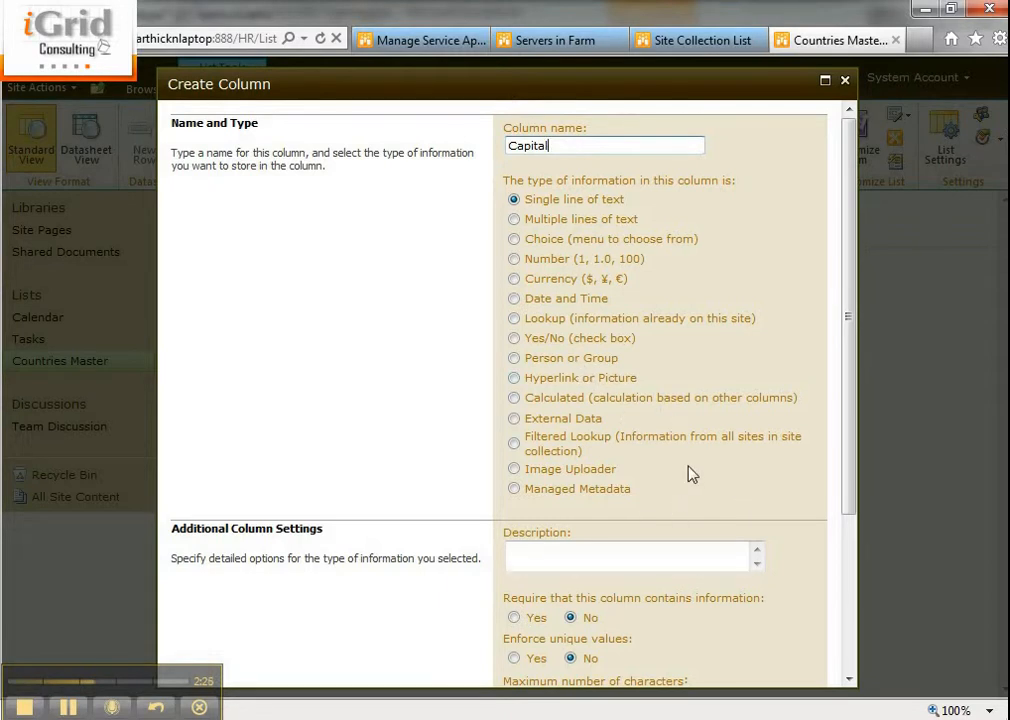
{"action": "scroll", "coordinate": [678, 487], "scroll_direction": "down", "scroll_amount": 1}
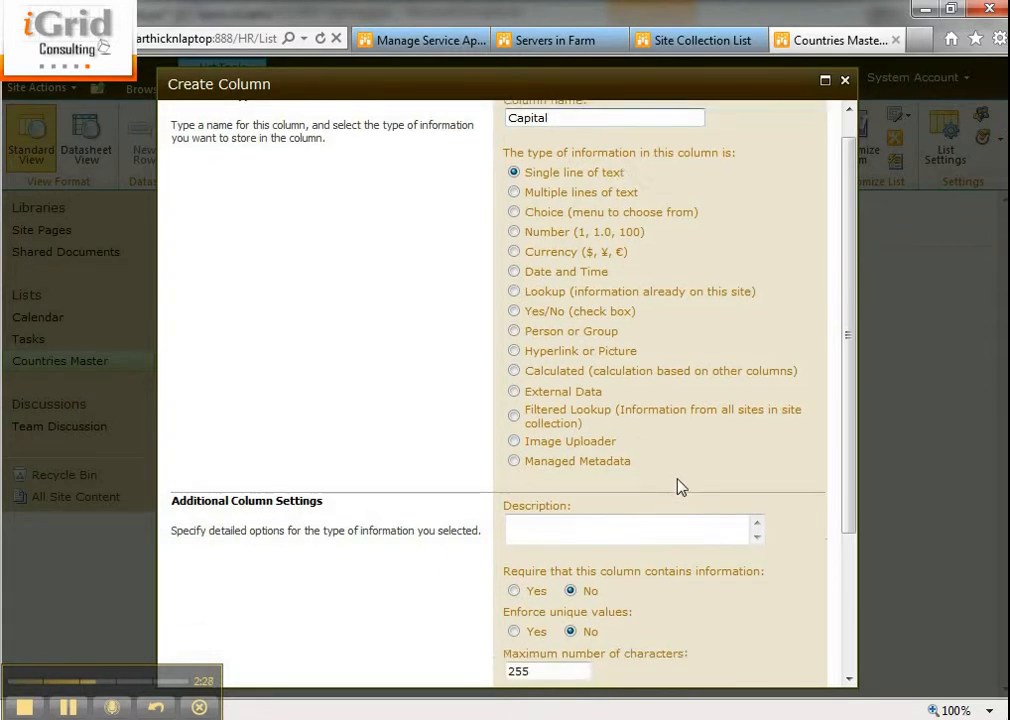
{"action": "scroll", "coordinate": [678, 487], "scroll_direction": "down", "scroll_amount": 3}
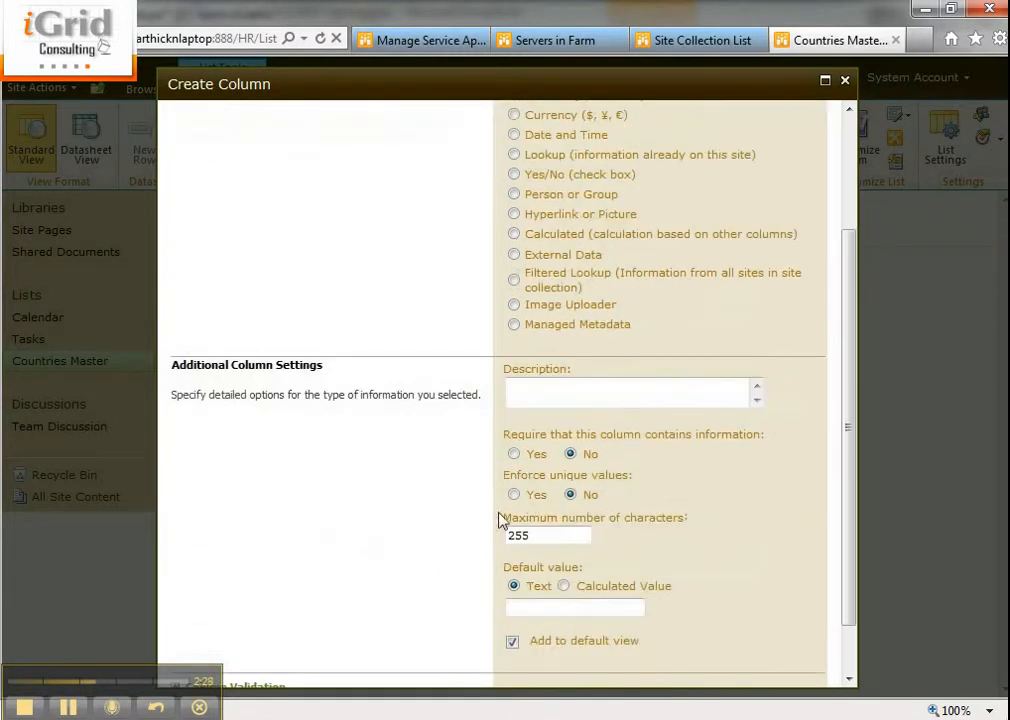
{"action": "left_click", "coordinate": [514, 454]}
{"action": "left_click", "coordinate": [570, 454]}
{"action": "scroll", "coordinate": [648, 497], "scroll_direction": "down", "scroll_amount": 2}
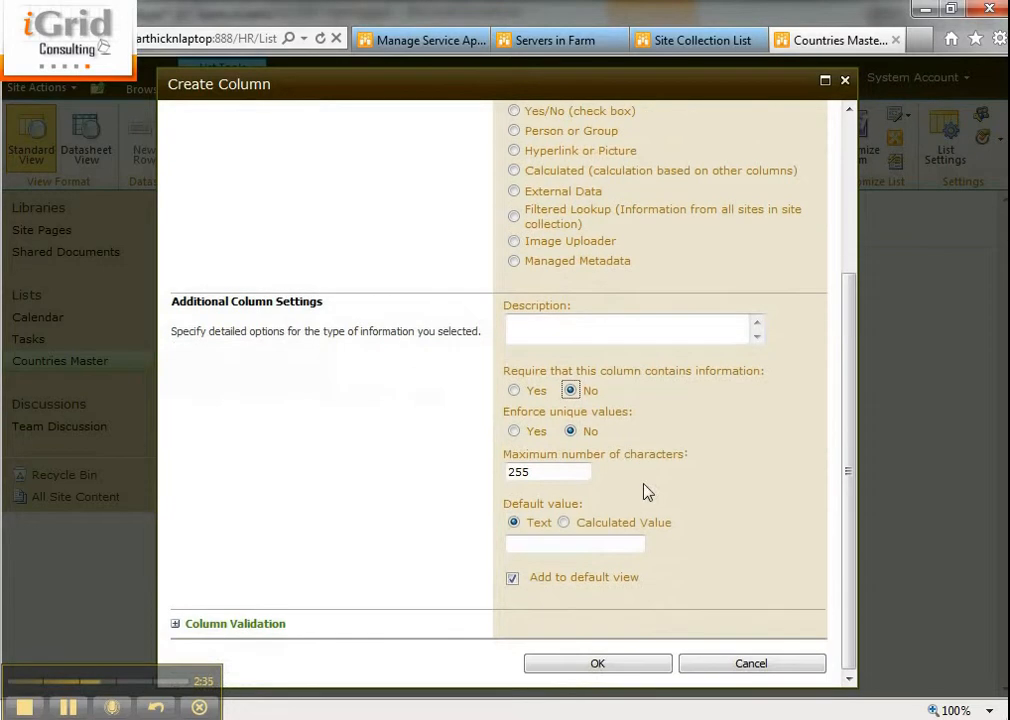
{"action": "left_click", "coordinate": [586, 665]}
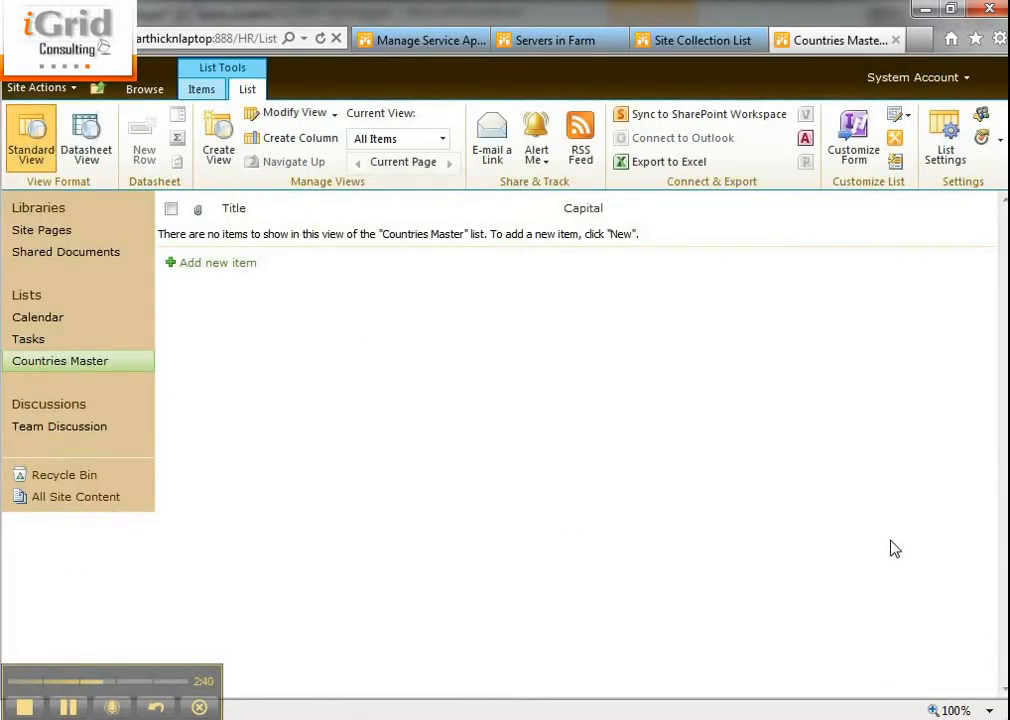
Add a "Currency" column of type Single line of text to the Countries Master list, keeping it in the default view
{"action": "left_click", "coordinate": [293, 137]}
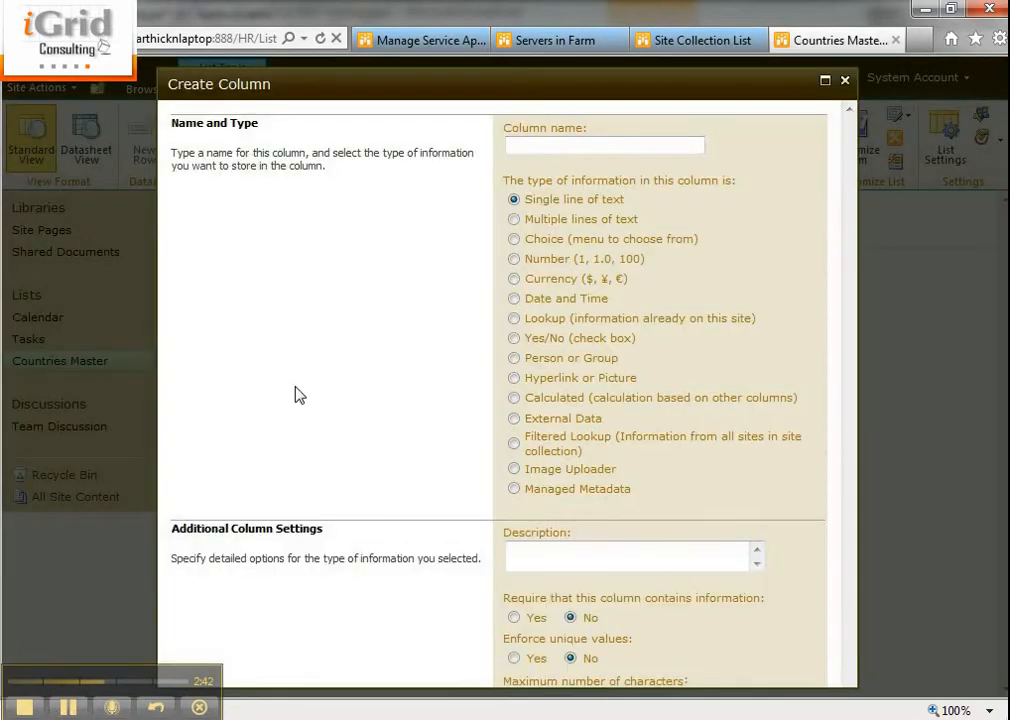
{"action": "type", "text": "Curren"}
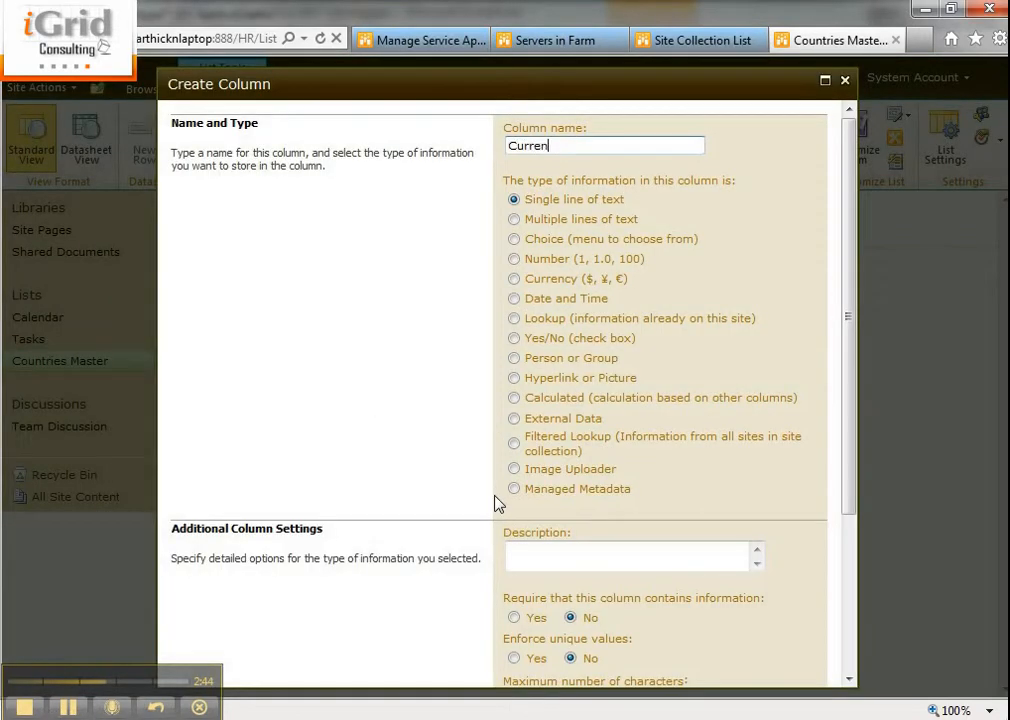
{"action": "type", "text": "y"}
{"action": "key", "text": "BackSpace"}
{"action": "type", "text": "cy"}
{"action": "scroll", "coordinate": [620, 480], "scroll_direction": "down", "scroll_amount": 3}
{"action": "scroll", "coordinate": [620, 481], "scroll_direction": "down", "scroll_amount": 1}
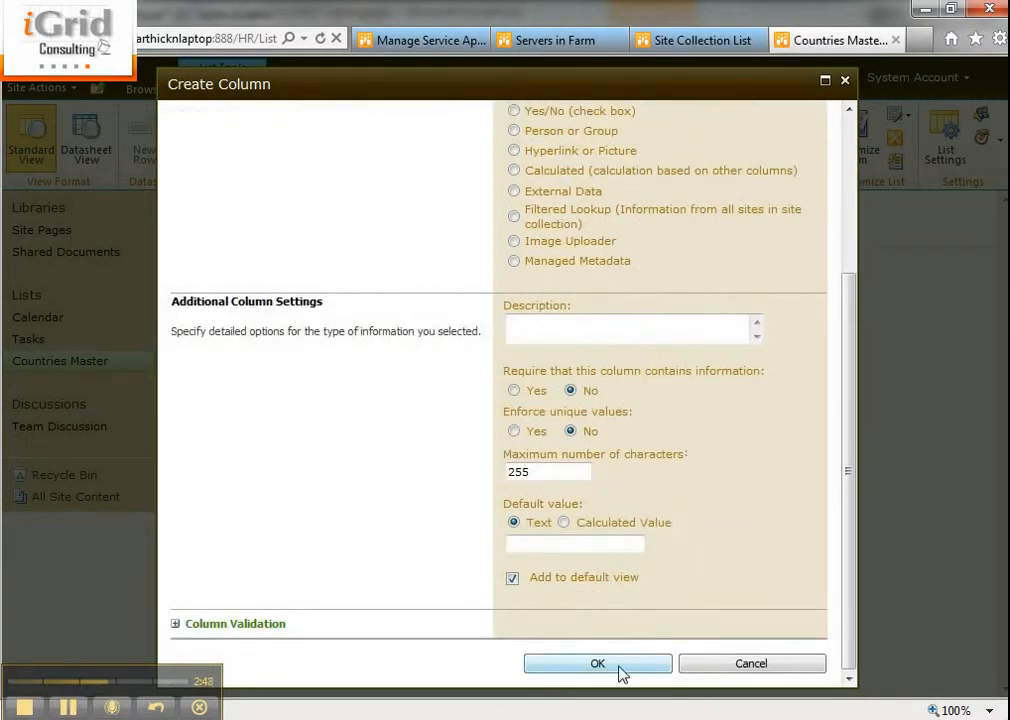
{"action": "left_click", "coordinate": [619, 667]}
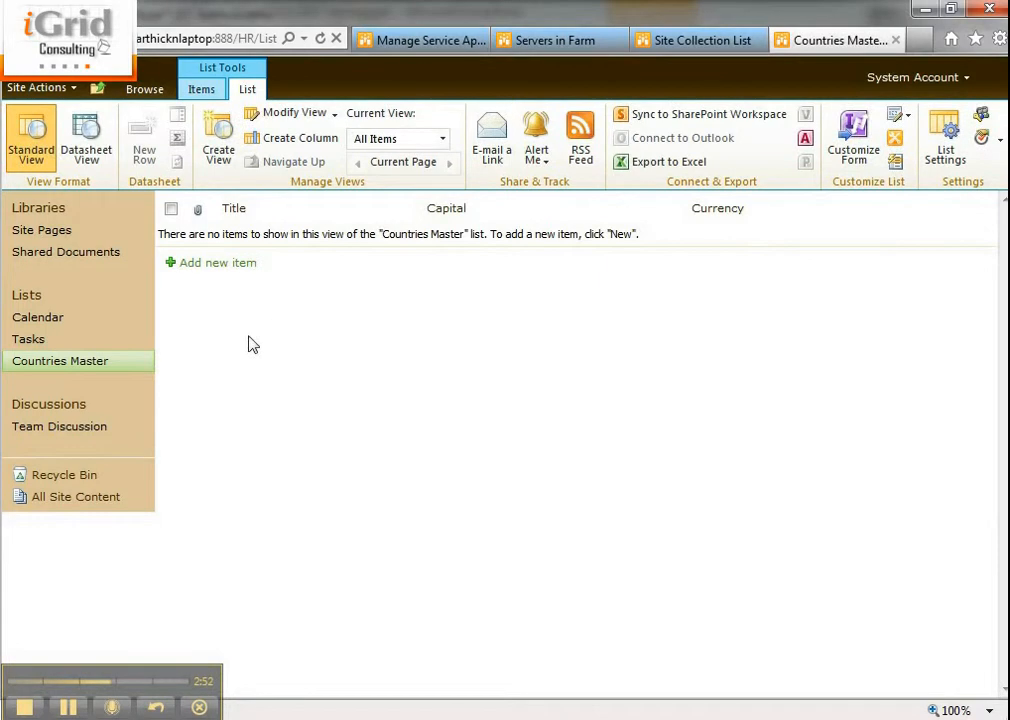
Add a new item to the Countries Master list with Title "Qatar", Capital "Doha" and Currency "QAR", and save it
{"action": "left_click", "coordinate": [209, 264]}
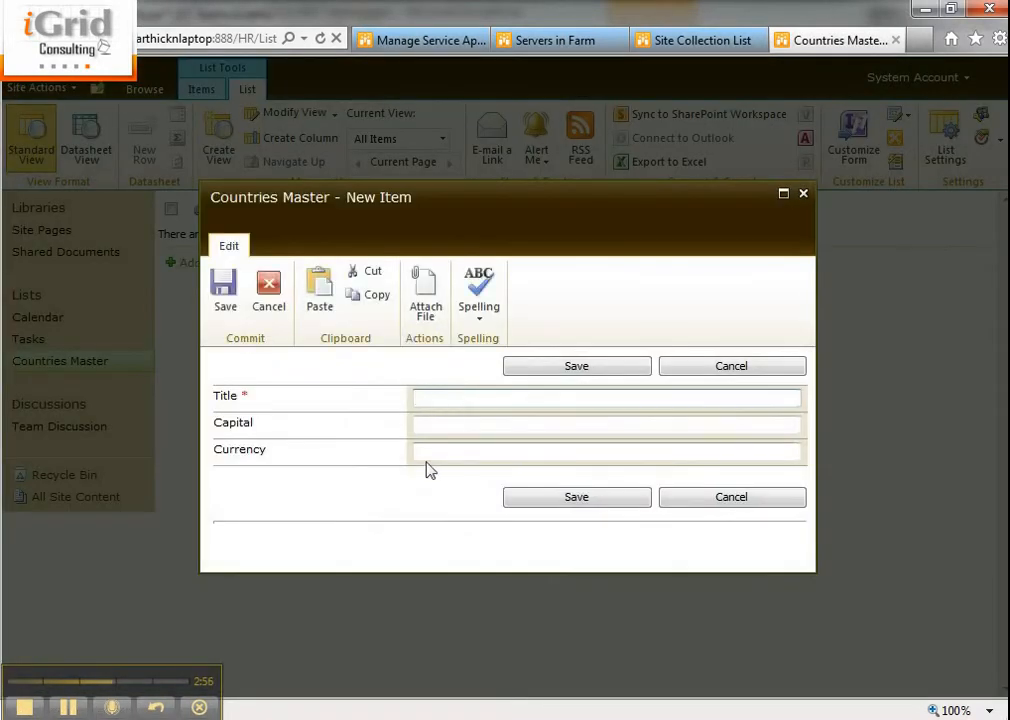
{"action": "left_click_drag", "start_coordinate": [419, 214], "coordinate": [489, 331]}
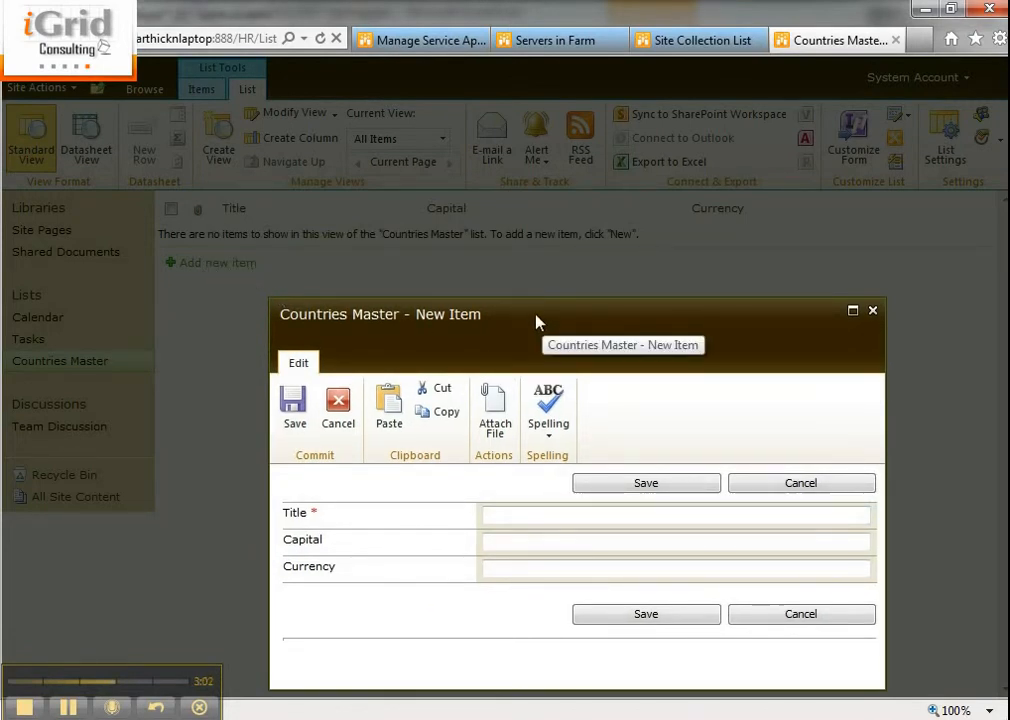
{"action": "left_click_drag", "start_coordinate": [536, 321], "coordinate": [379, 208]}
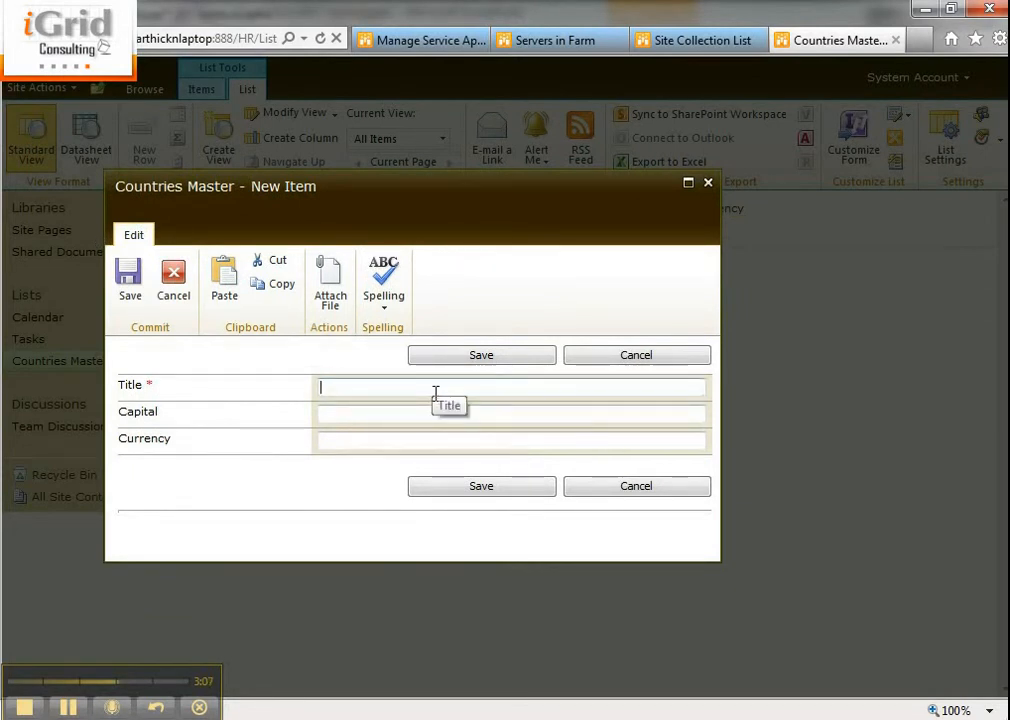
{"action": "type", "text": "ar"}
{"action": "key", "text": "Tab"}
{"action": "type", "text": "Doha"}
{"action": "key", "text": "Tab"}
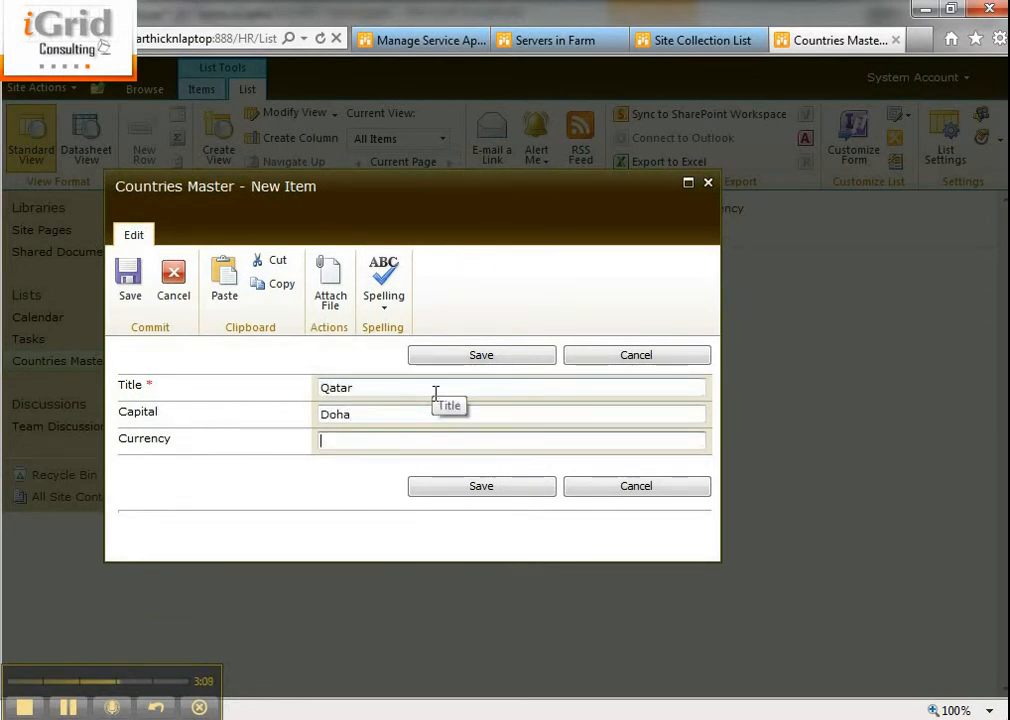
{"action": "type", "text": "QAR"}
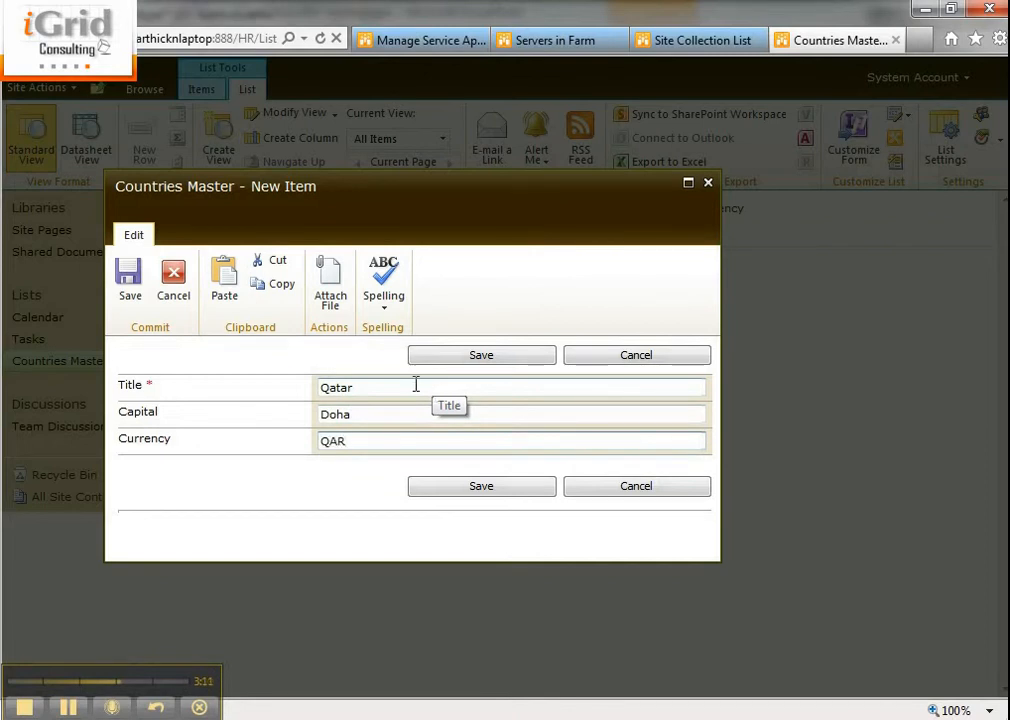
{"action": "left_click", "coordinate": [421, 357]}
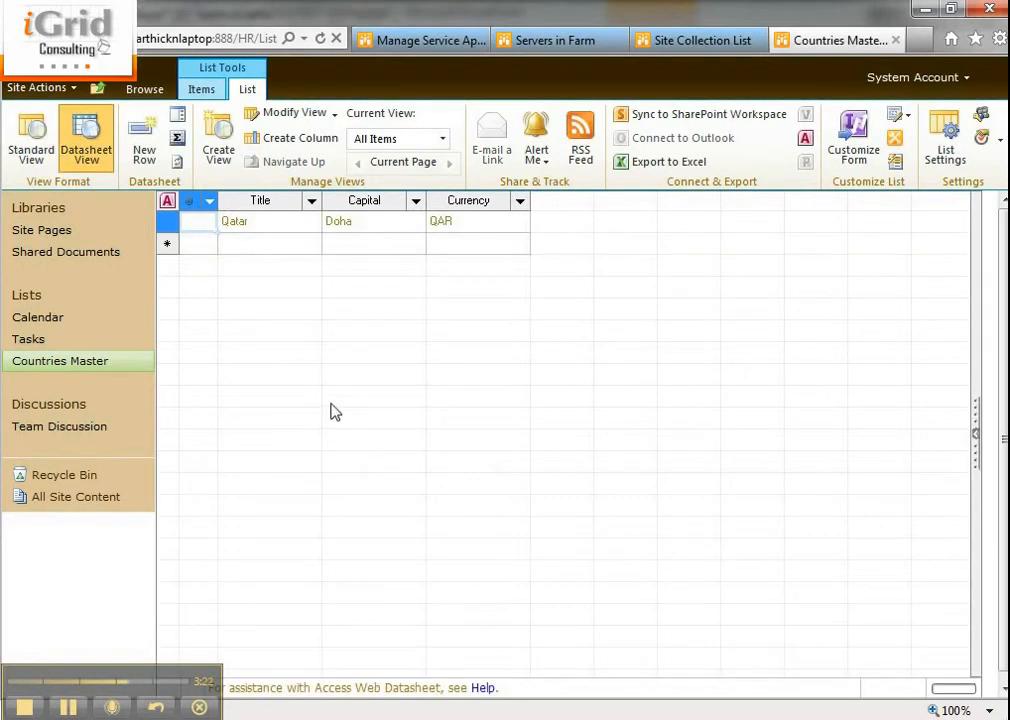
In the list's Datasheet View, fill the empty row with Title "UAE", Capital "Abu Dhabi" and Currency "AED"
{"action": "left_click", "coordinate": [256, 249]}
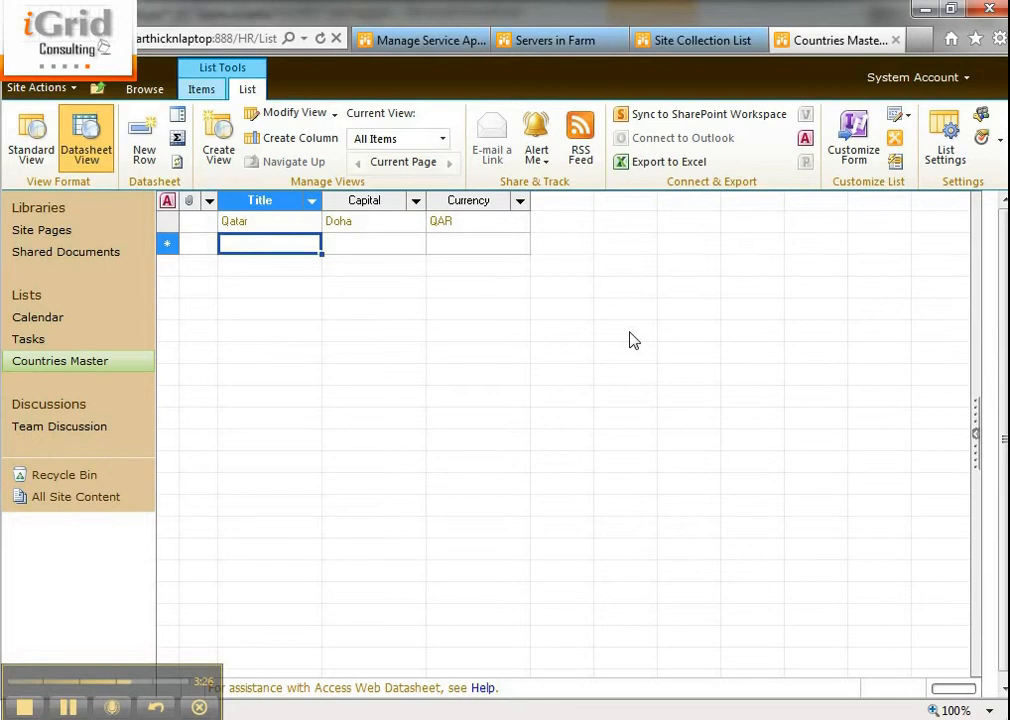
{"action": "type", "text": "UAE"}
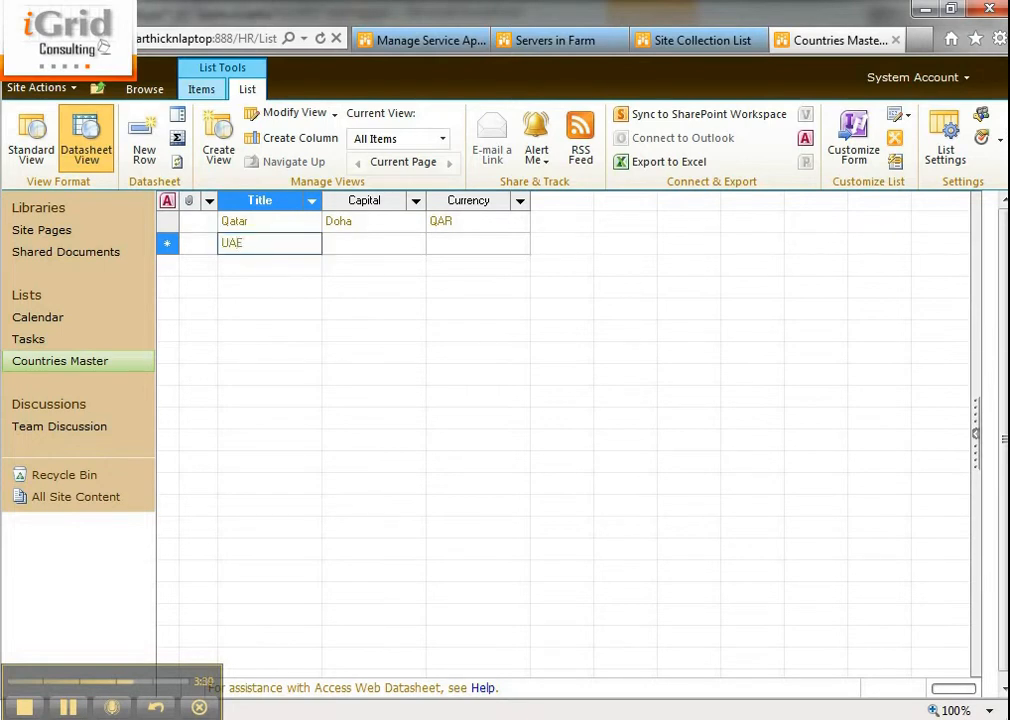
{"action": "key", "text": "Tab"}
{"action": "key", "text": "Tab"}
{"action": "key", "text": "shift+F10"}
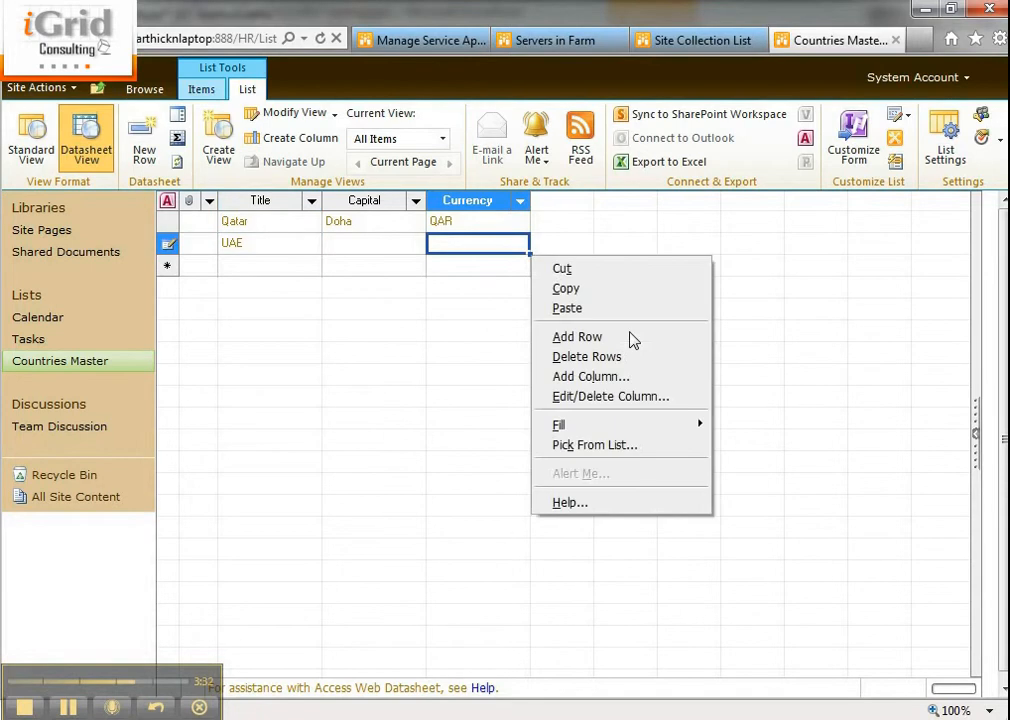
{"action": "key", "text": "Escape"}
{"action": "key", "text": "Left"}
{"action": "type", "text": "Ab"}
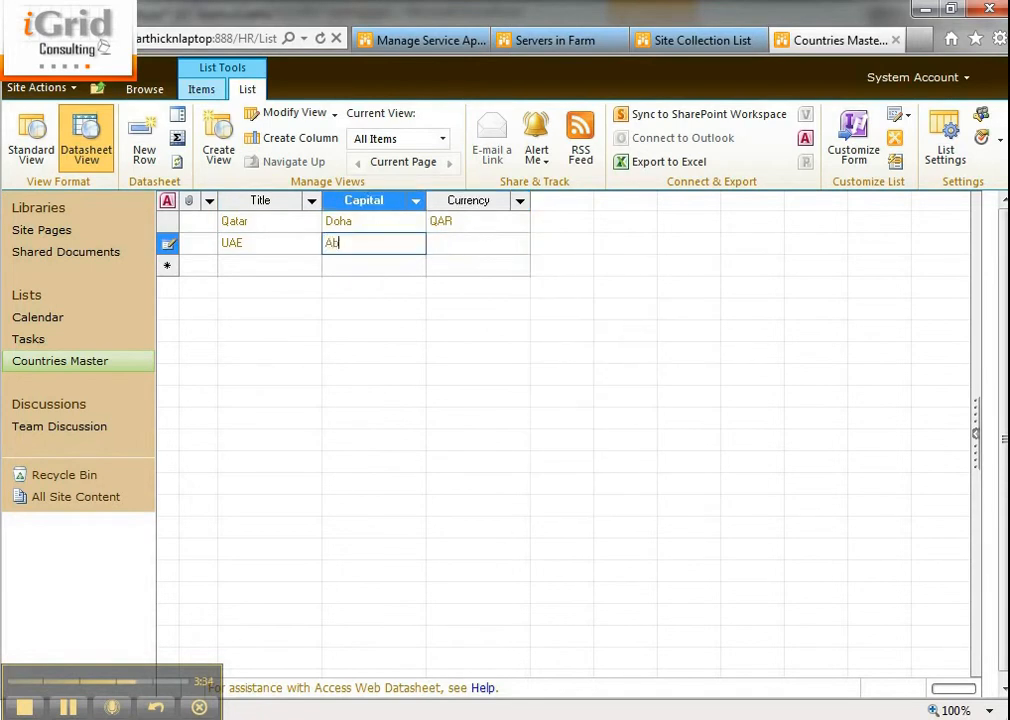
{"action": "key", "text": "Tab"}
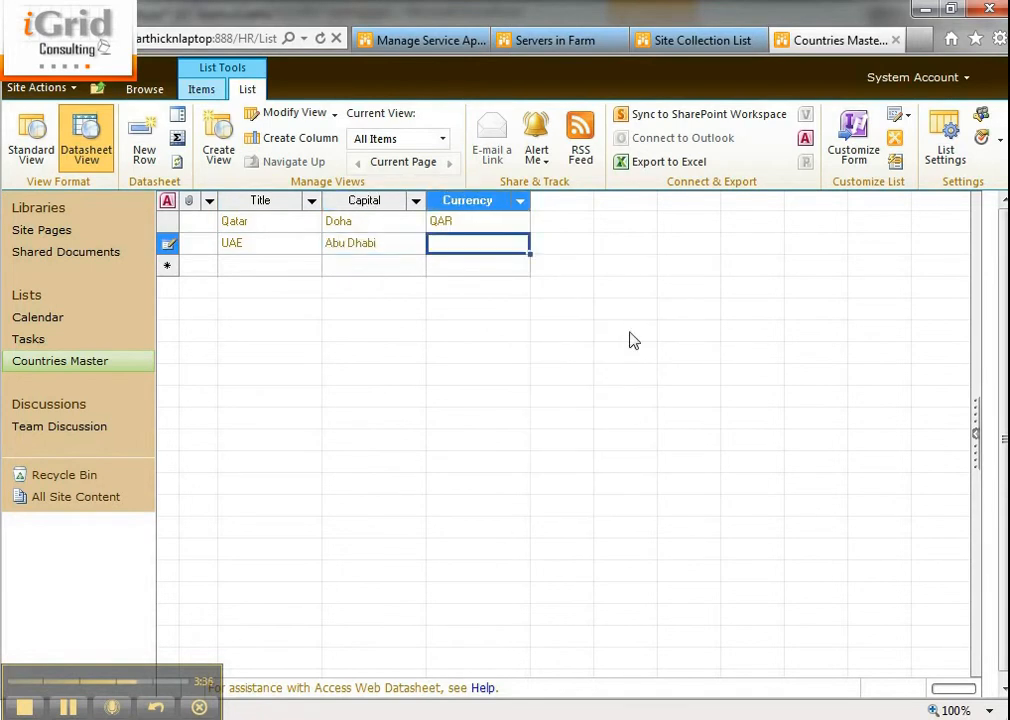
{"action": "type", "text": "AED"}
{"action": "key", "text": "Down"}
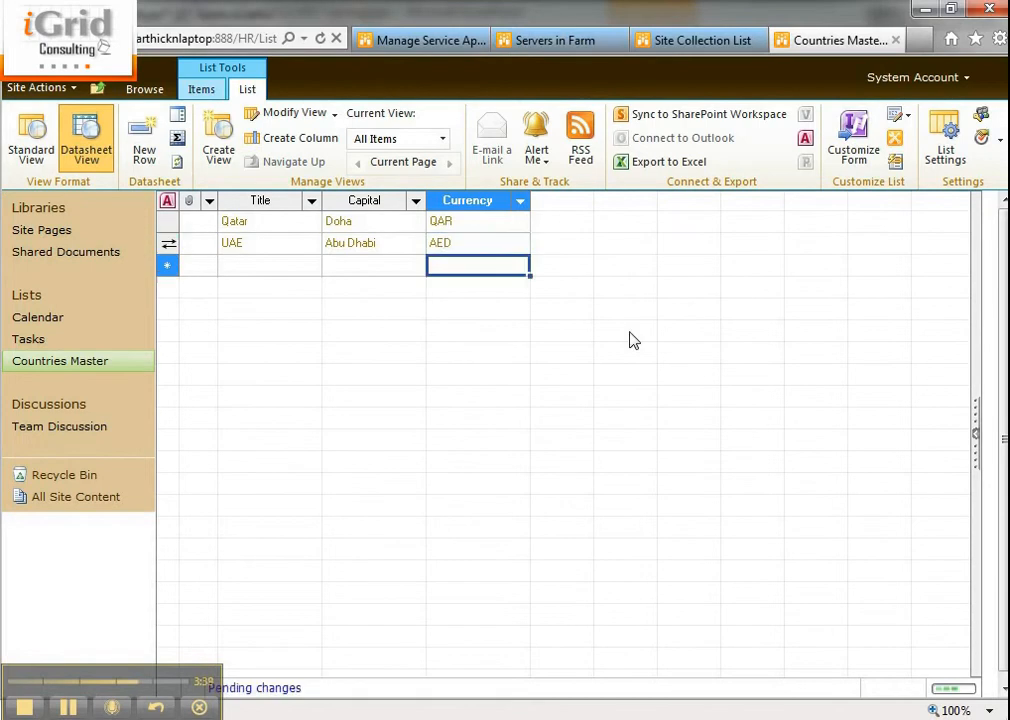
Add a datasheet row below UAE with Title "Bahrain", Capital "Manama" and Currency "BHD"
{"action": "key", "text": "Left"}
{"action": "key", "text": "Left"}
{"action": "type", "text": "Bahrain"}
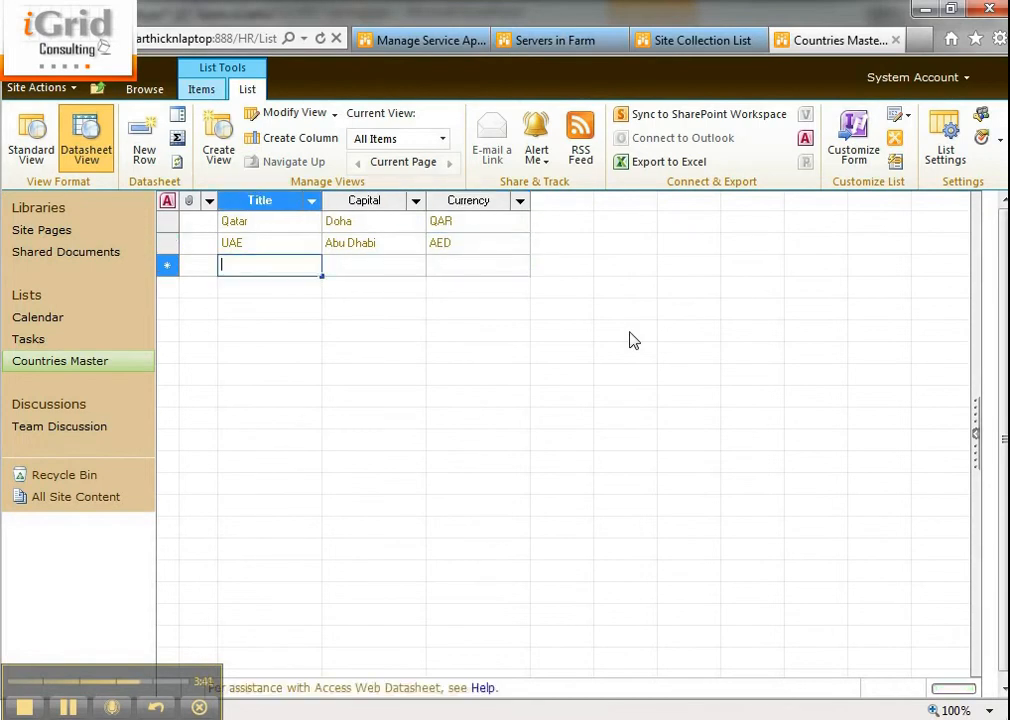
{"action": "key", "text": "Tab"}
{"action": "type", "text": "Manam"}
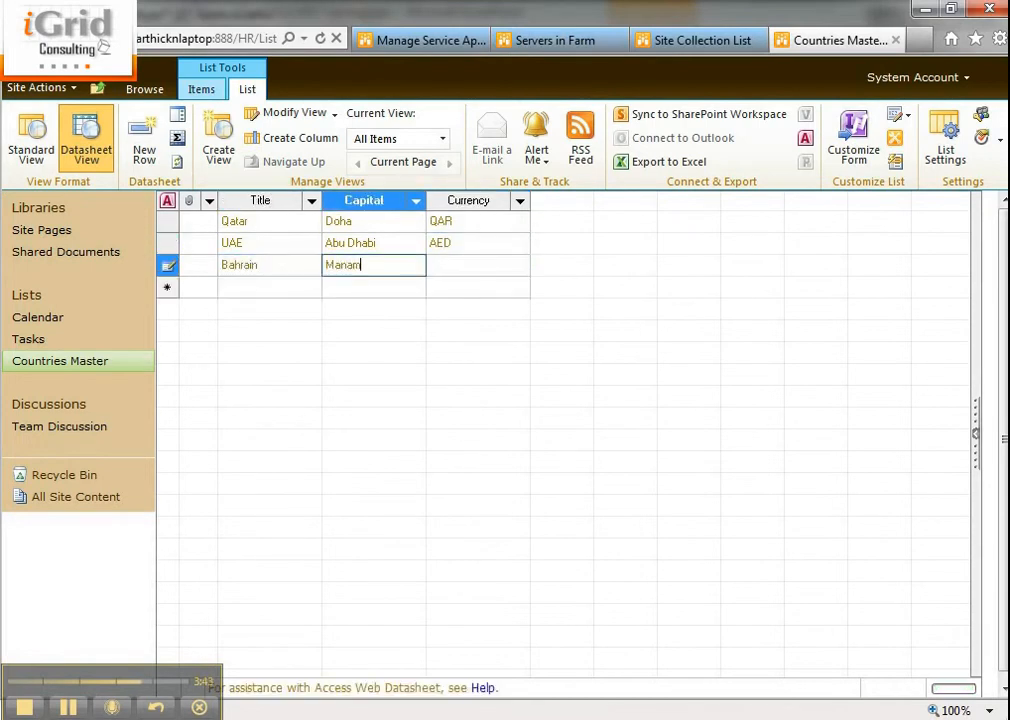
{"action": "type", "text": "a"}
{"action": "key", "text": "Tab"}
{"action": "type", "text": "BH"}
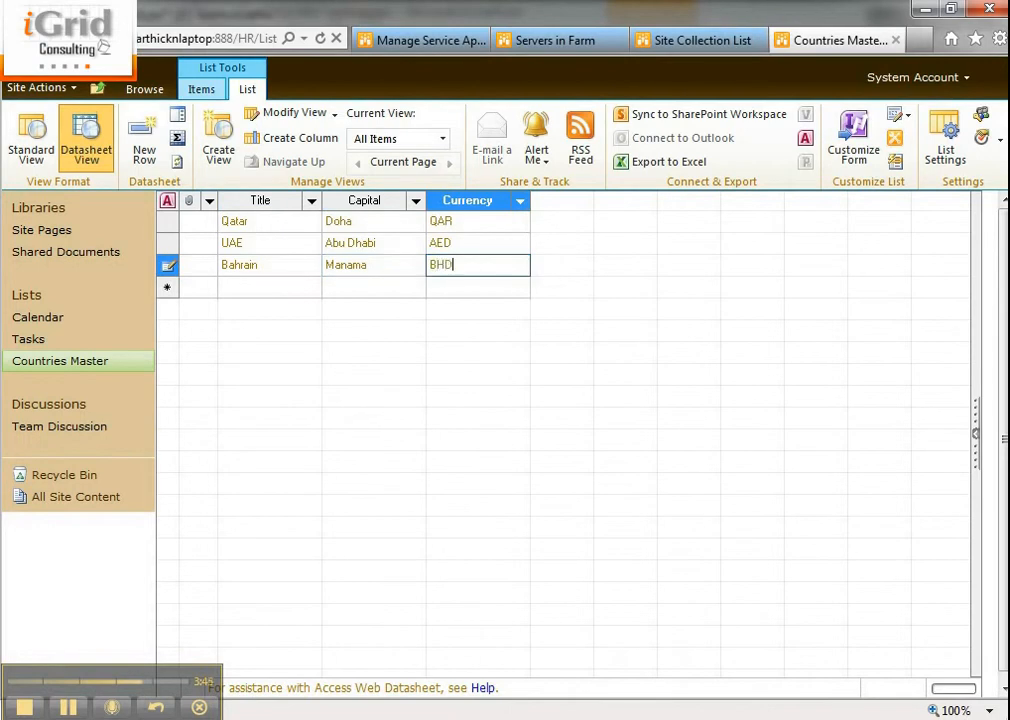
{"action": "type", "text": "D"}
{"action": "key", "text": "Return"}
Add a datasheet row with Title "Saudi Arabia", Capital "Riyadh" and Currency "SAR", and return the list to Standard View
{"action": "key", "text": "Left"}
{"action": "key", "text": "Left"}
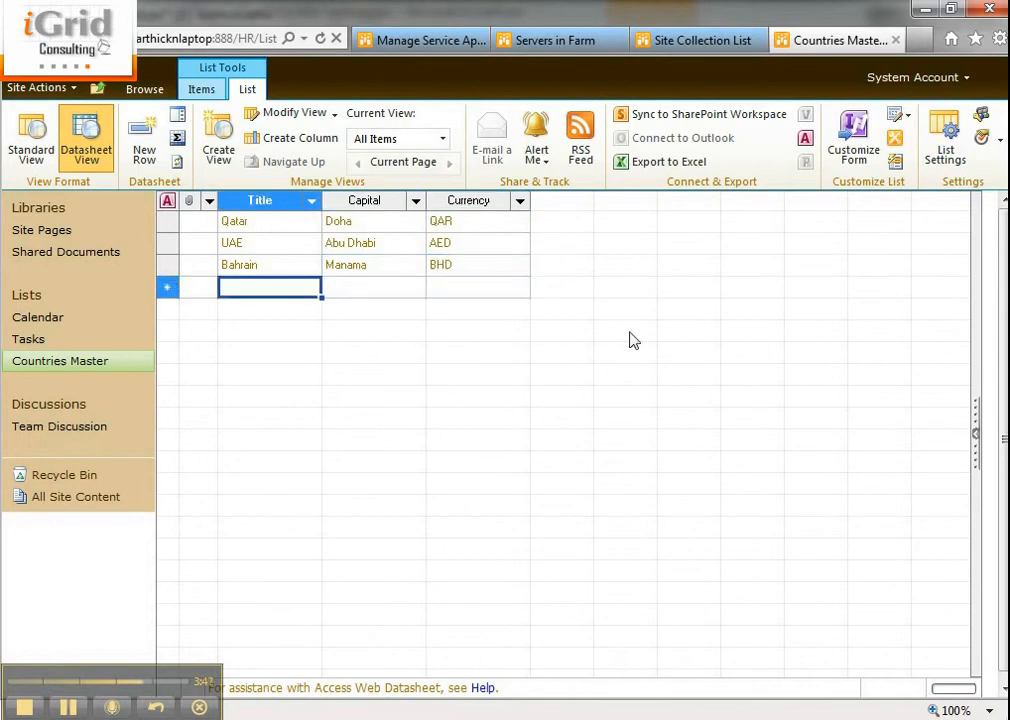
{"action": "type", "text": "Saudi Arabia"}
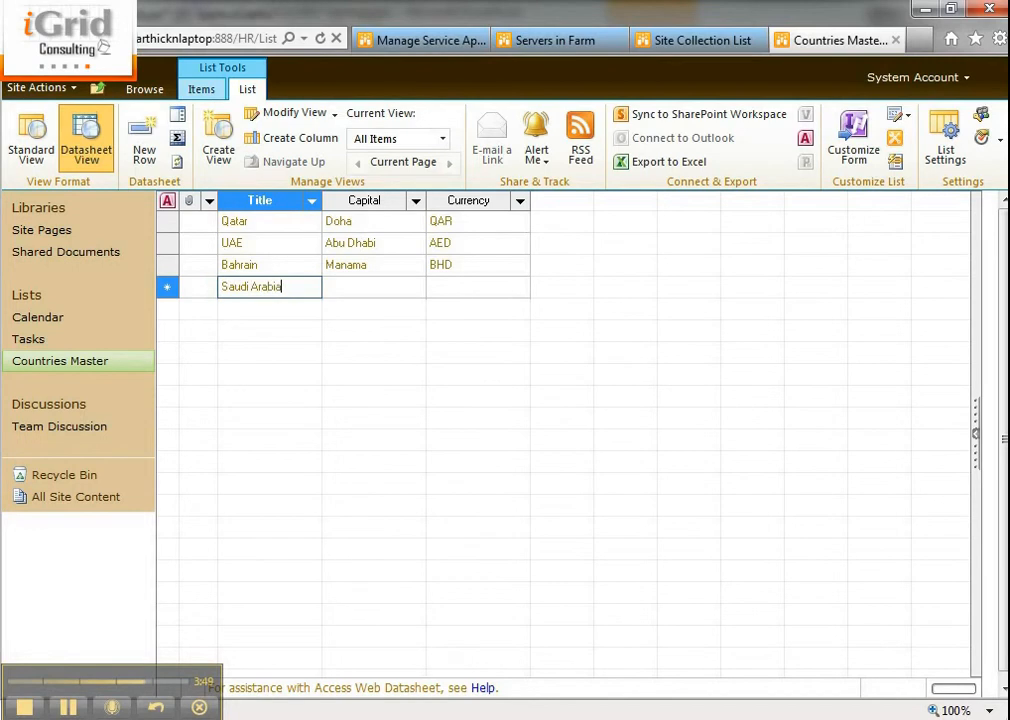
{"action": "key", "text": "Tab"}
{"action": "type", "text": "R"}
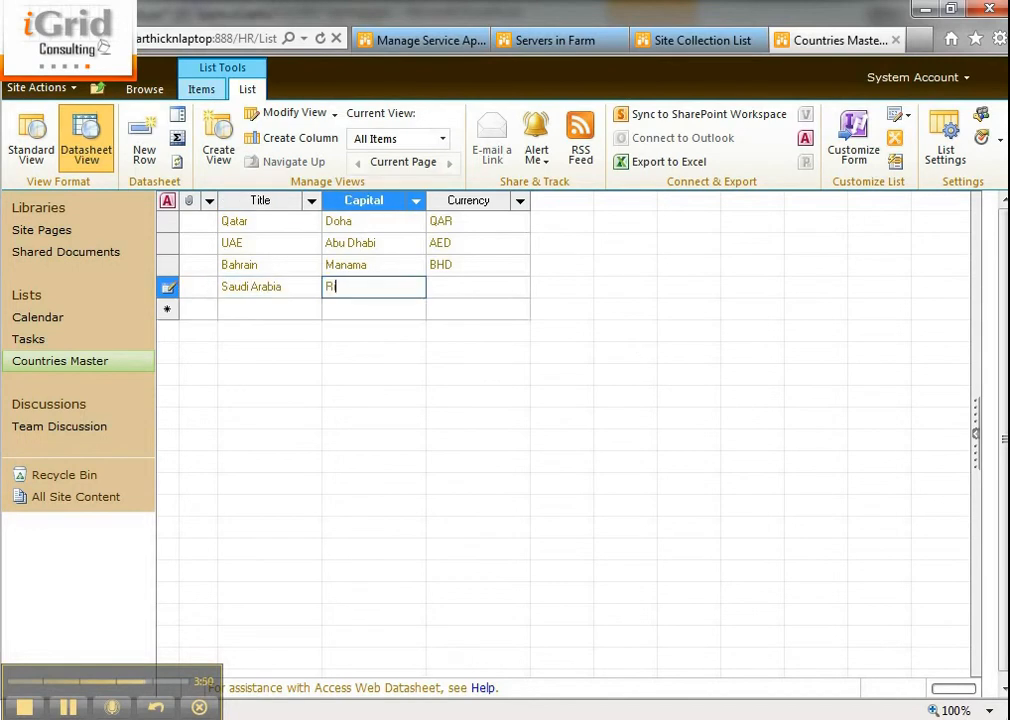
{"action": "type", "text": "iyadh"}
{"action": "key", "text": "Tab"}
{"action": "type", "text": "SAR"}
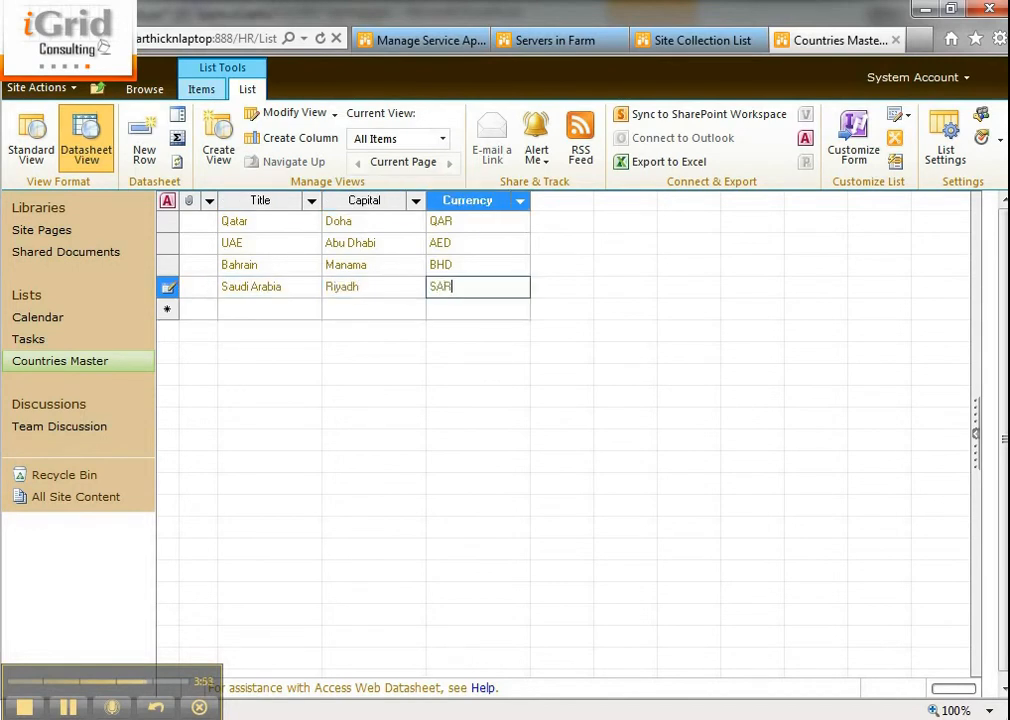
{"action": "key", "text": "Up"}
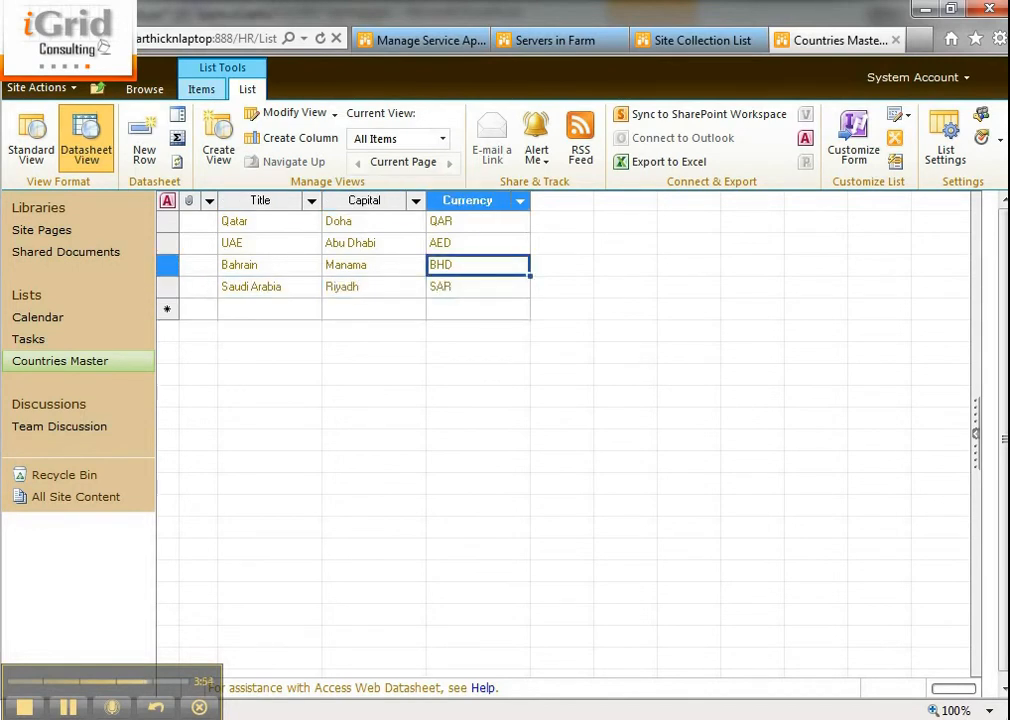
{"action": "left_click", "coordinate": [31, 128]}
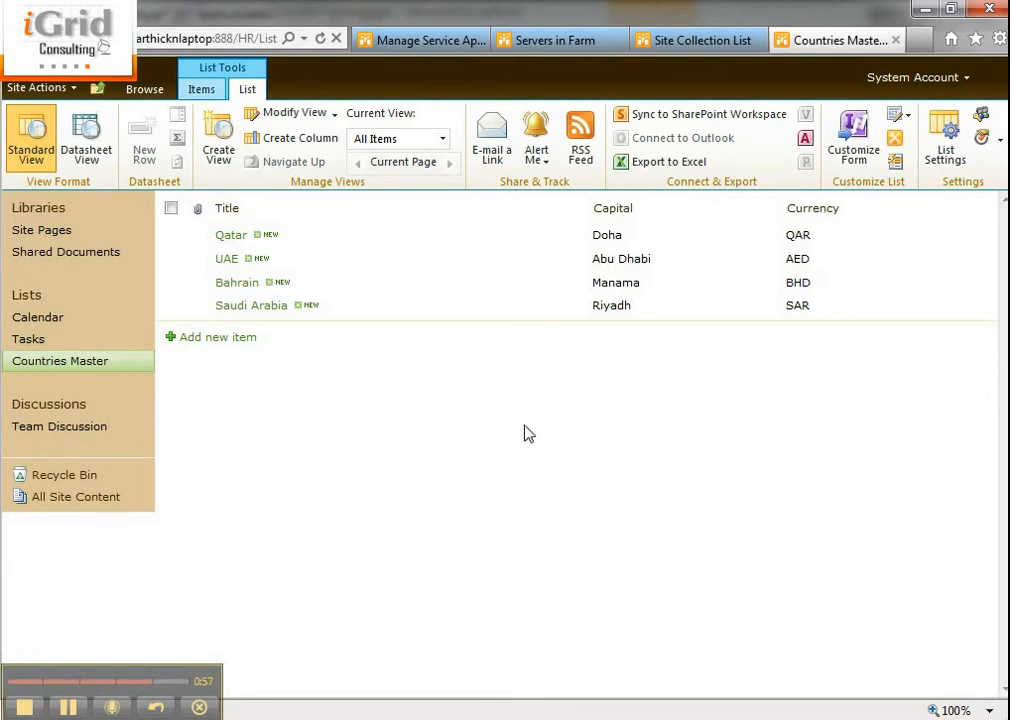
Modify the All Items view of the Countries Master list to allow inline editing and save the view
{"action": "left_click", "coordinate": [306, 113]}
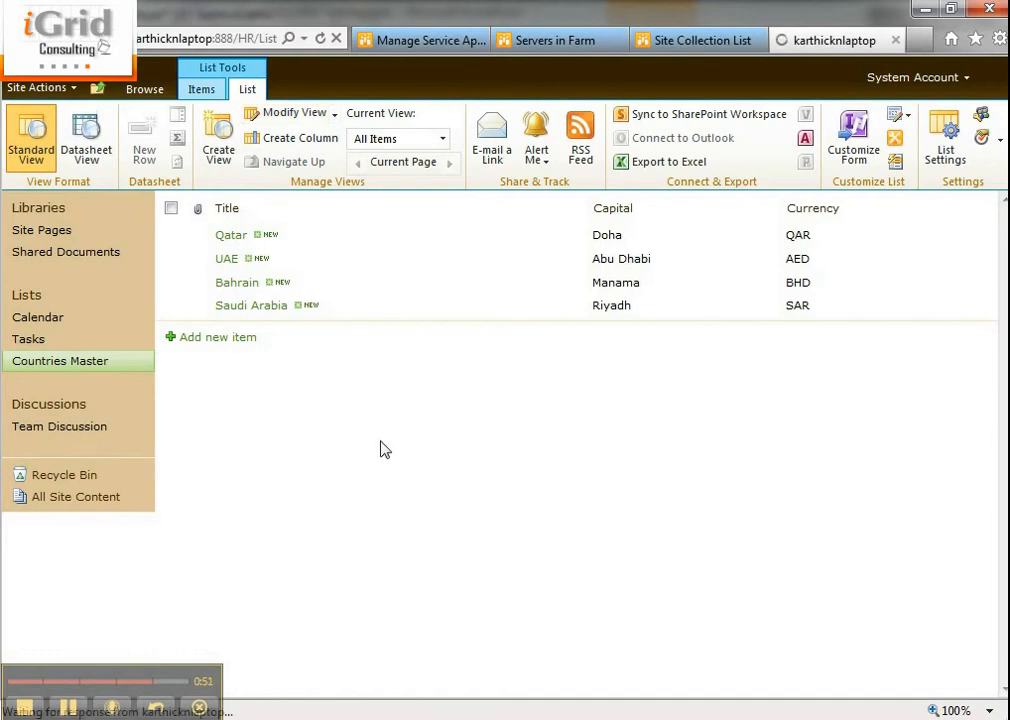
{"action": "scroll", "coordinate": [350, 431], "scroll_direction": "down", "scroll_amount": 15}
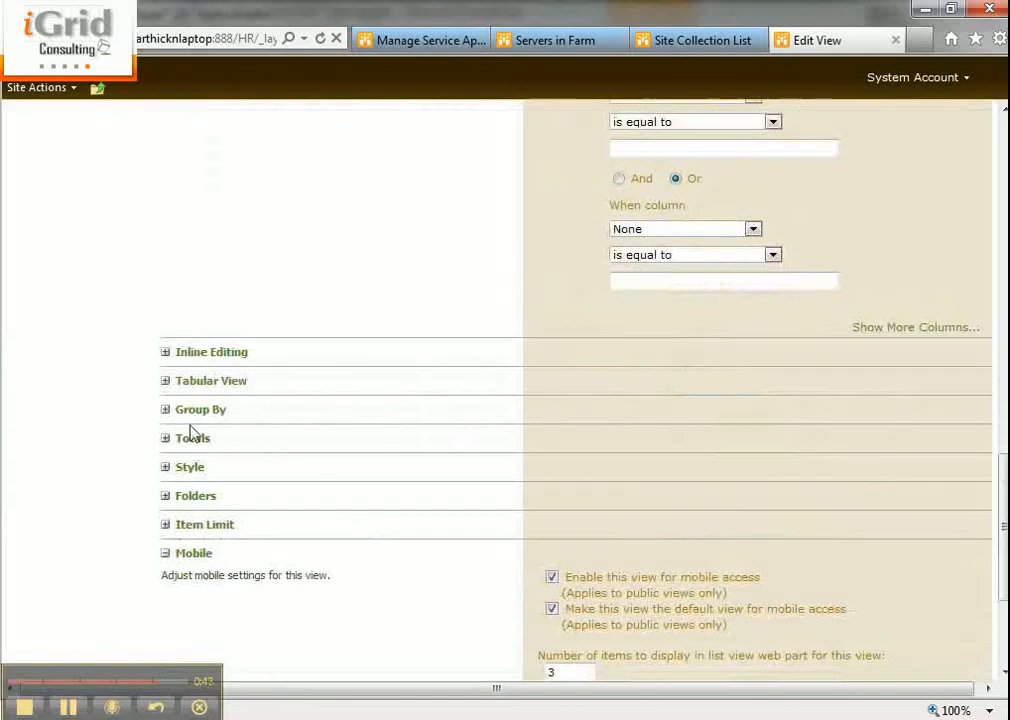
{"action": "left_click", "coordinate": [205, 352]}
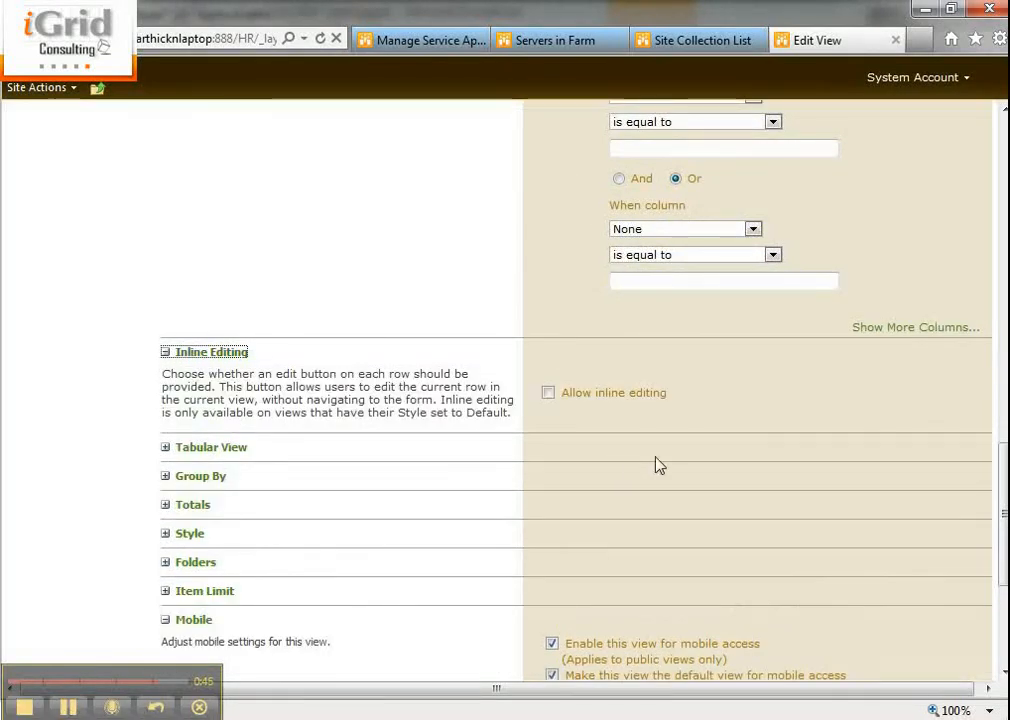
{"action": "left_click", "coordinate": [548, 392]}
{"action": "scroll", "coordinate": [665, 531], "scroll_direction": "down", "scroll_amount": 3}
{"action": "scroll", "coordinate": [605, 369], "scroll_direction": "up", "scroll_amount": 2}
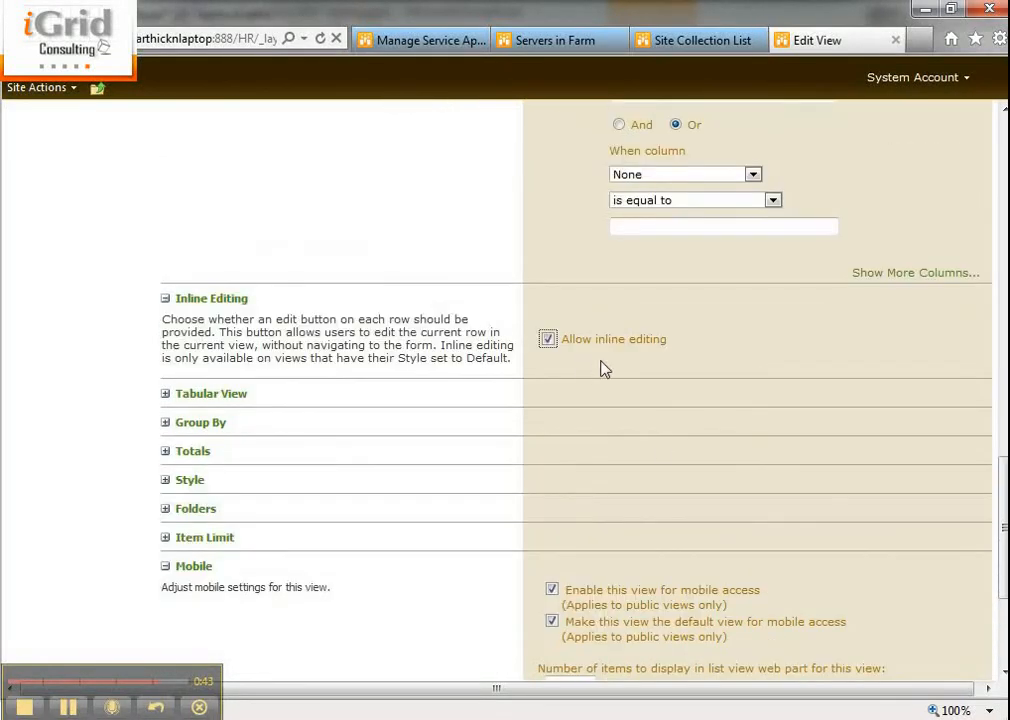
{"action": "scroll", "coordinate": [605, 369], "scroll_direction": "down", "scroll_amount": 3}
{"action": "left_click", "coordinate": [764, 580]}
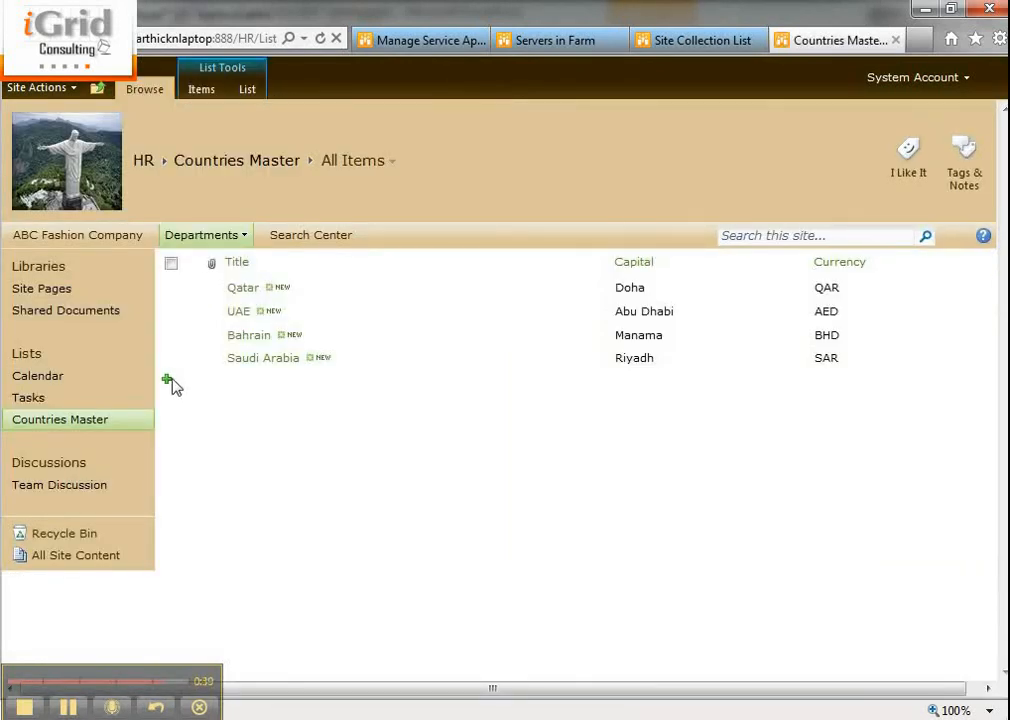
Try inline editing by opening and cancelling a new row, and opening and saving the Saudi Arabia row
{"action": "left_click", "coordinate": [168, 382]}
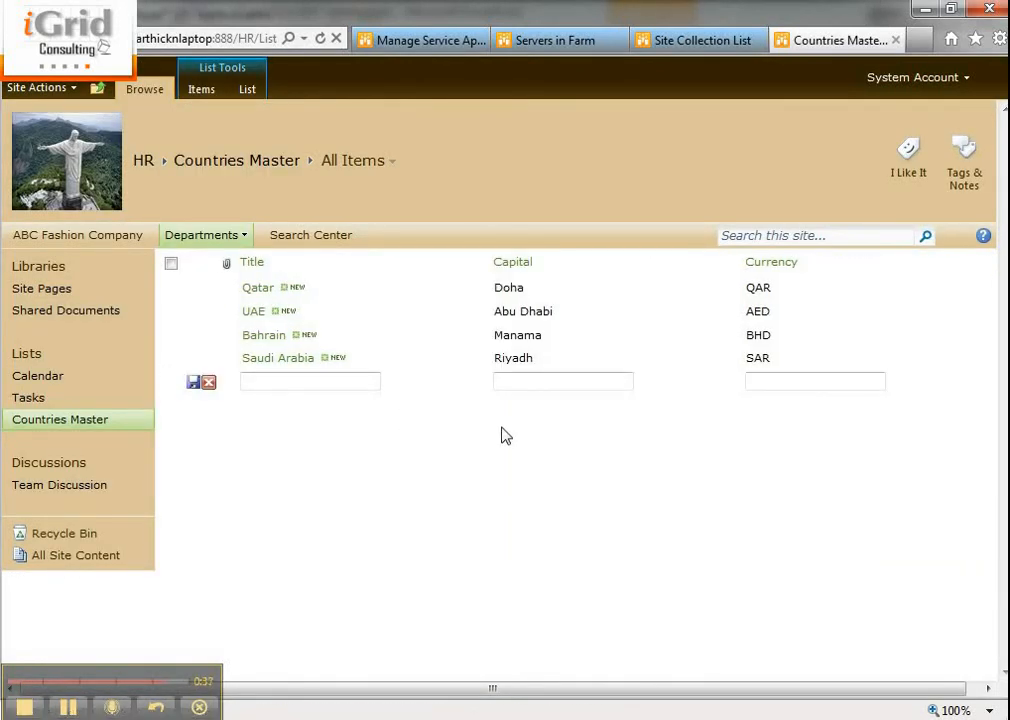
{"action": "left_click", "coordinate": [210, 386]}
{"action": "left_click", "coordinate": [194, 360]}
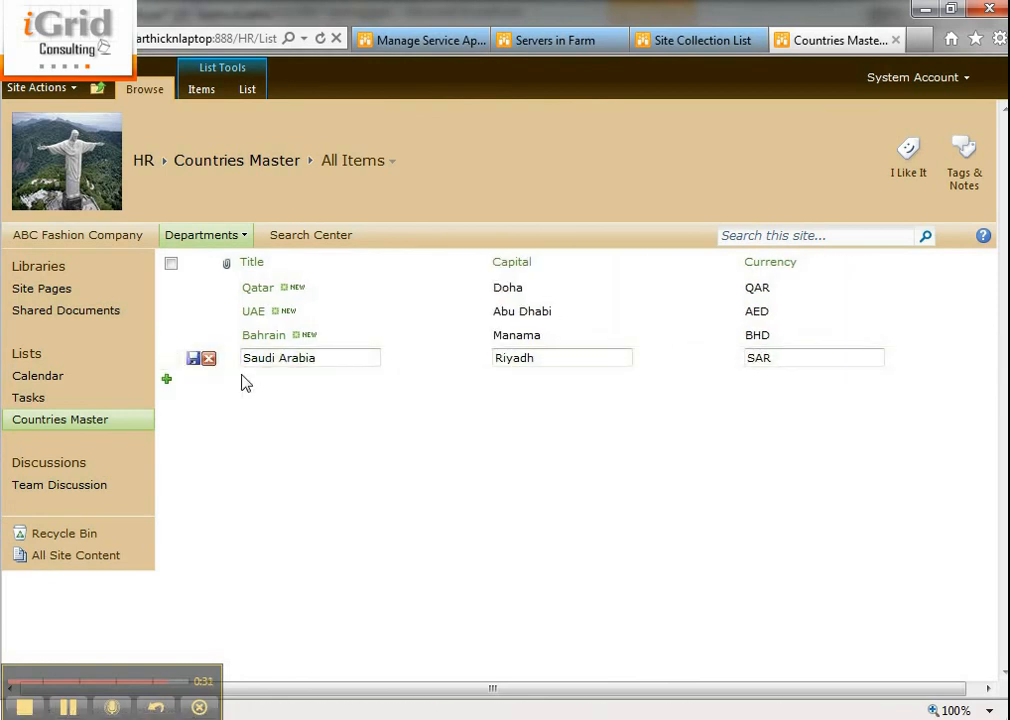
{"action": "left_click", "coordinate": [196, 358]}
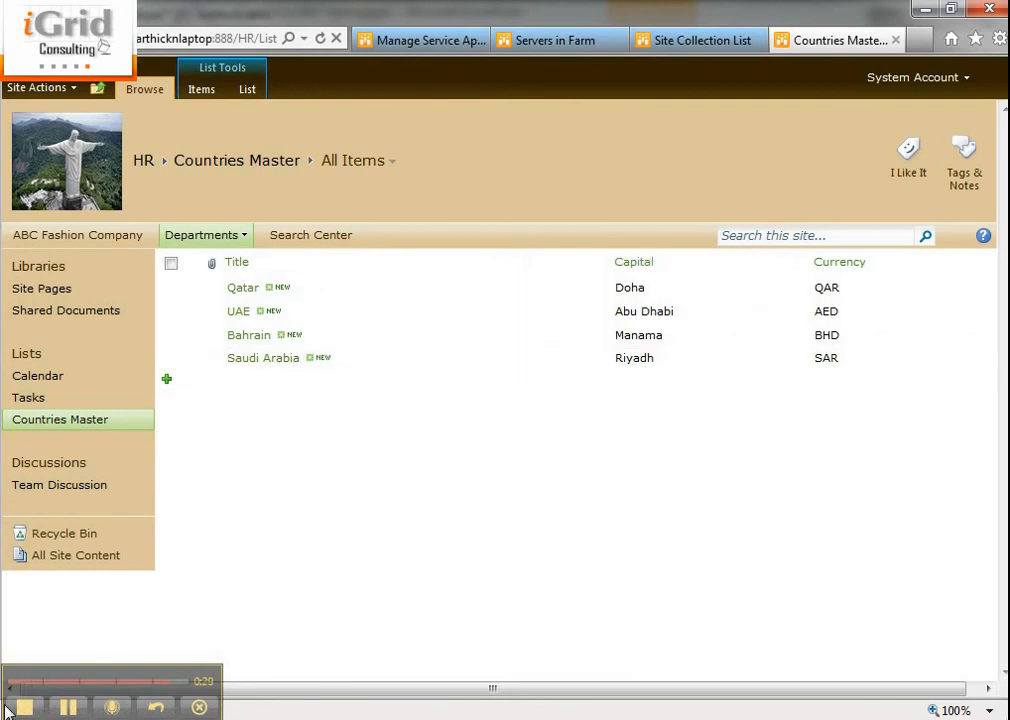